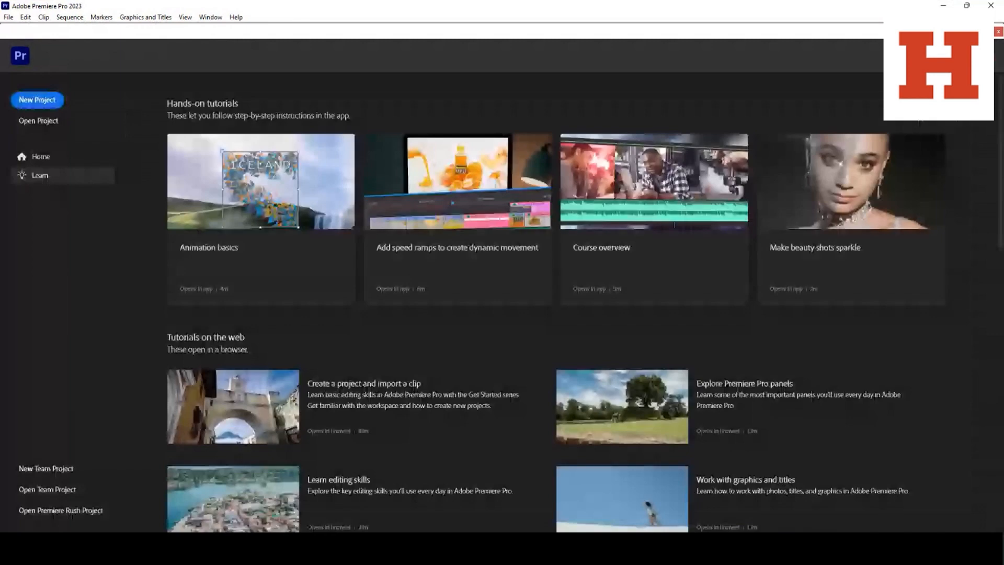
Create a new project named "Demo Video" stored in the Demo Video folder on the Desktop
click(3, 18)
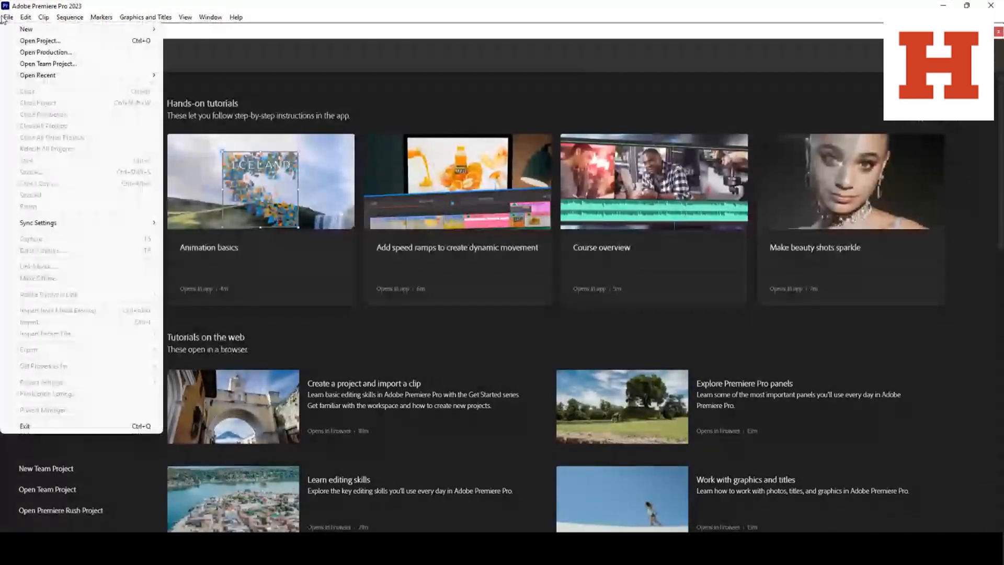
mouse_move(130, 30)
click(175, 29)
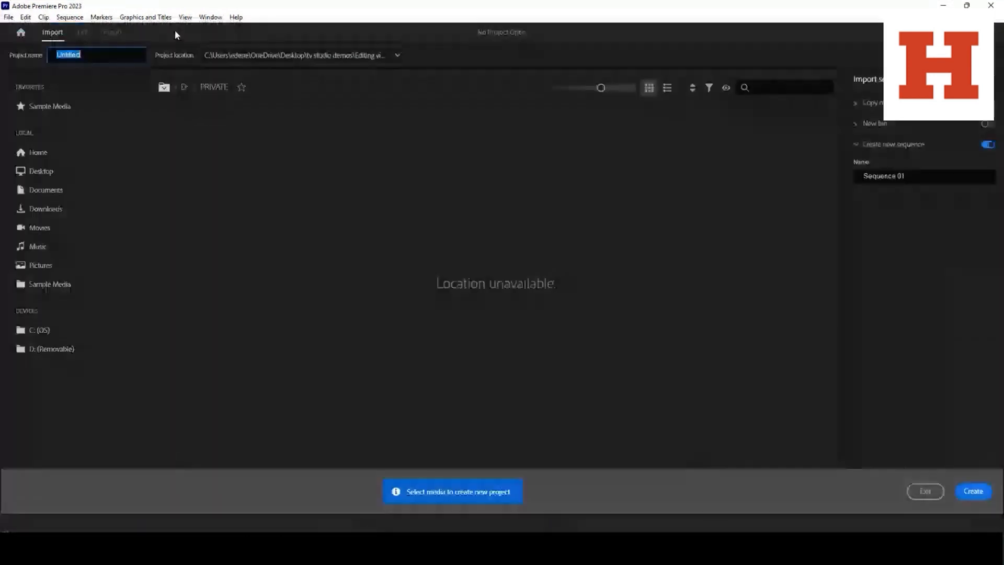
text(Demo Video)
click(204, 55)
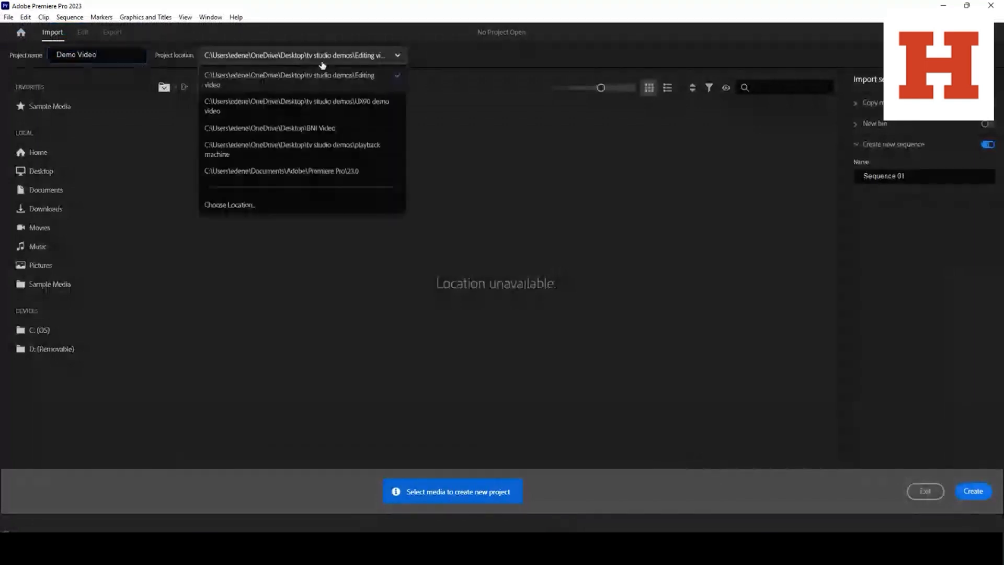
click(281, 111)
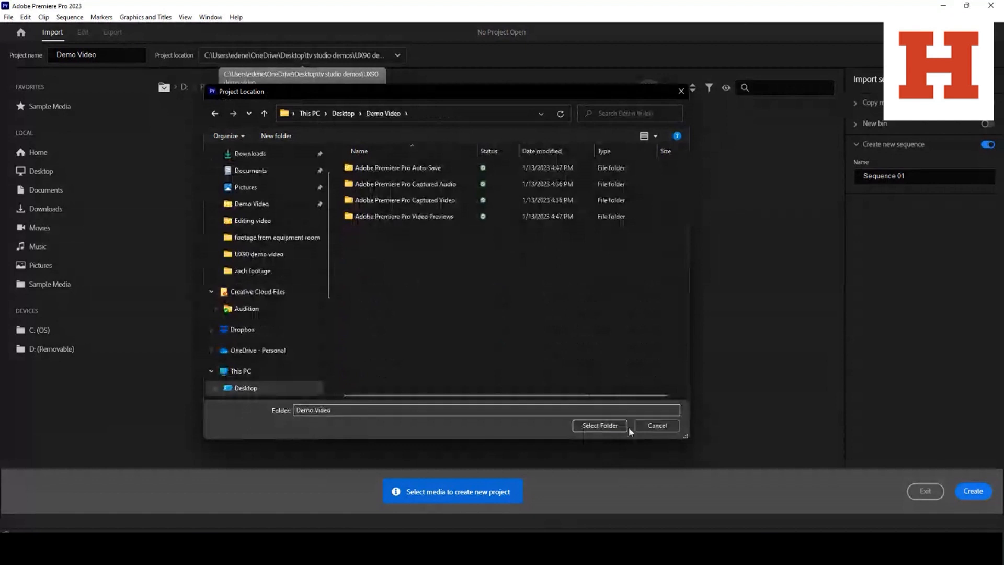
click(617, 425)
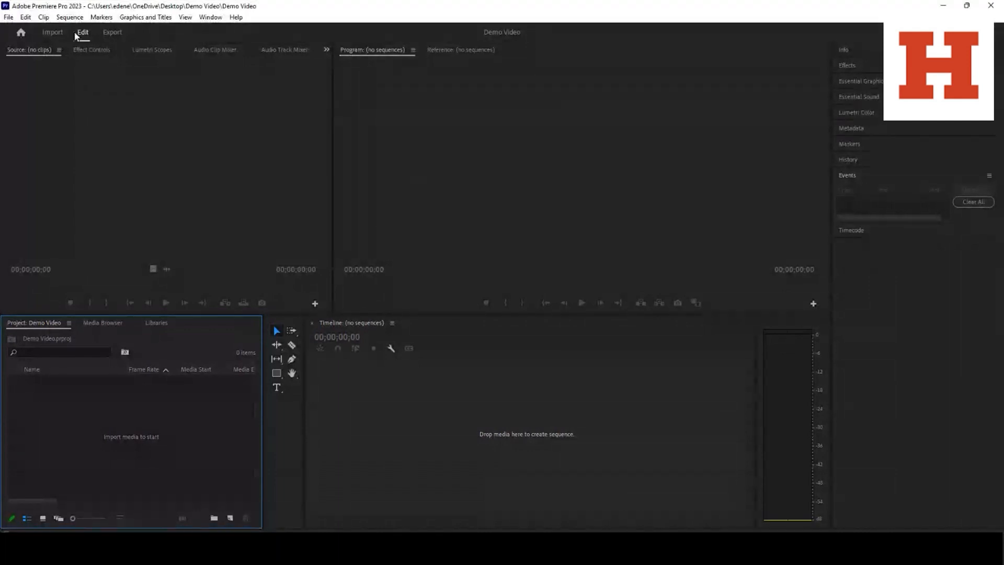
Import the family with sparklers, leaves in the forest, sunrise and trees in the forest clips plus the copyright free music file
click(8, 17)
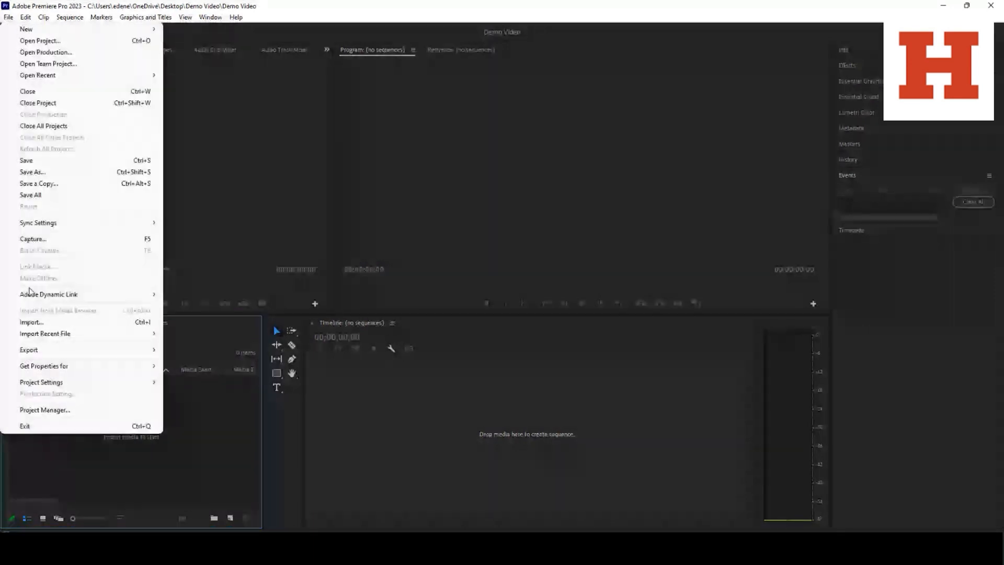
click(31, 322)
drag(404, 335, 389, 255)
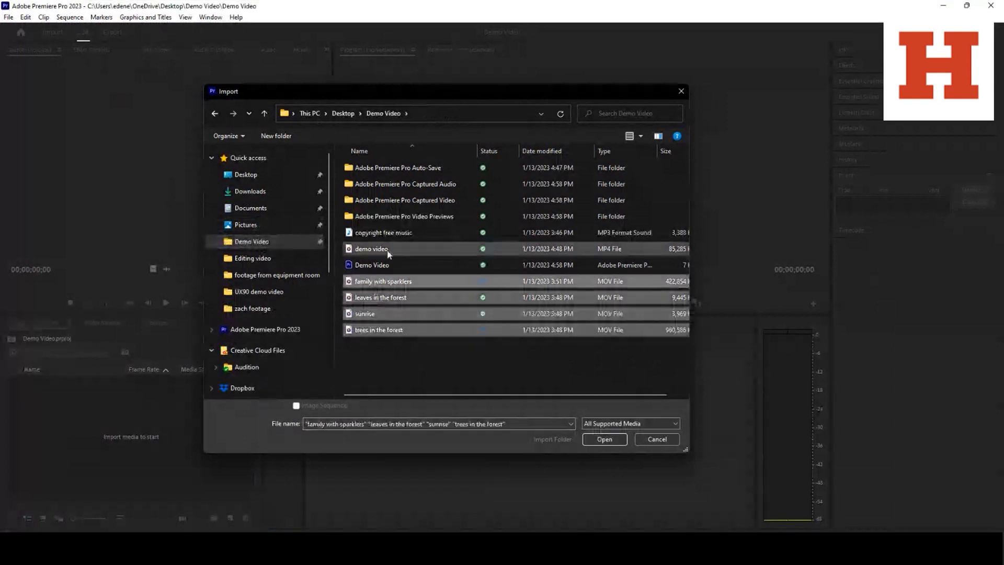
ctrl+click(388, 234)
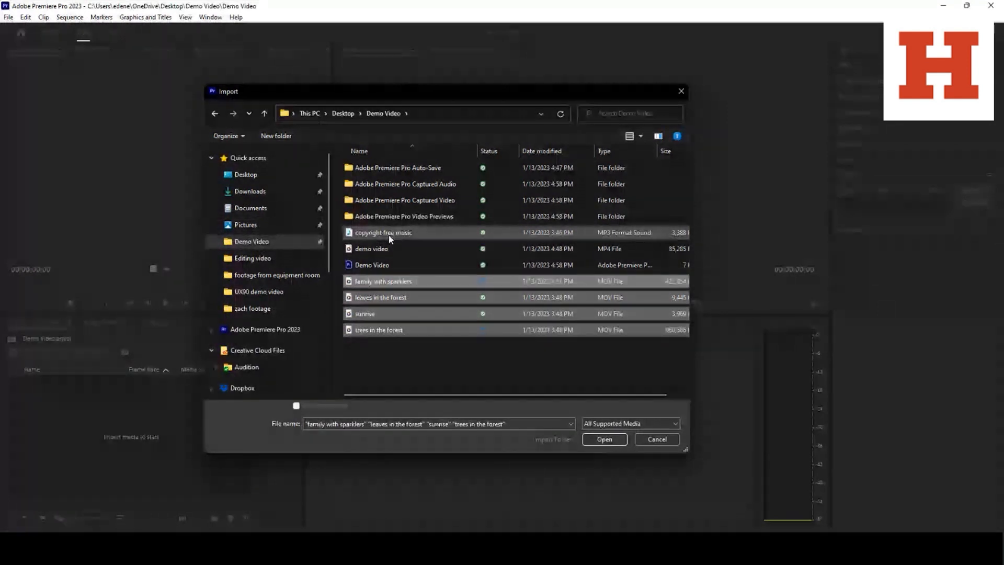
click(612, 440)
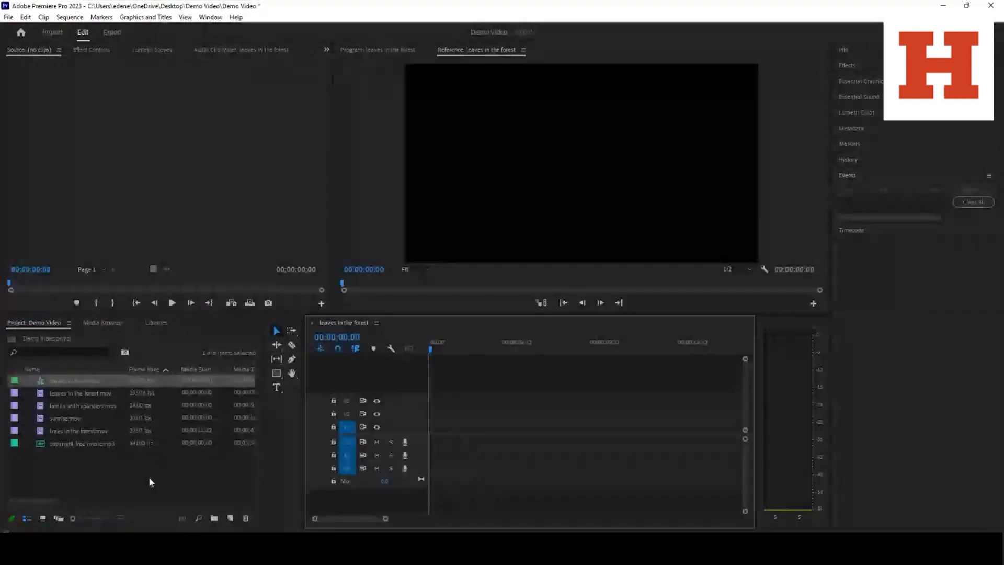
Create a new bin named "Forest" in the project
right_click(149, 476)
click(181, 291)
text(Forest)
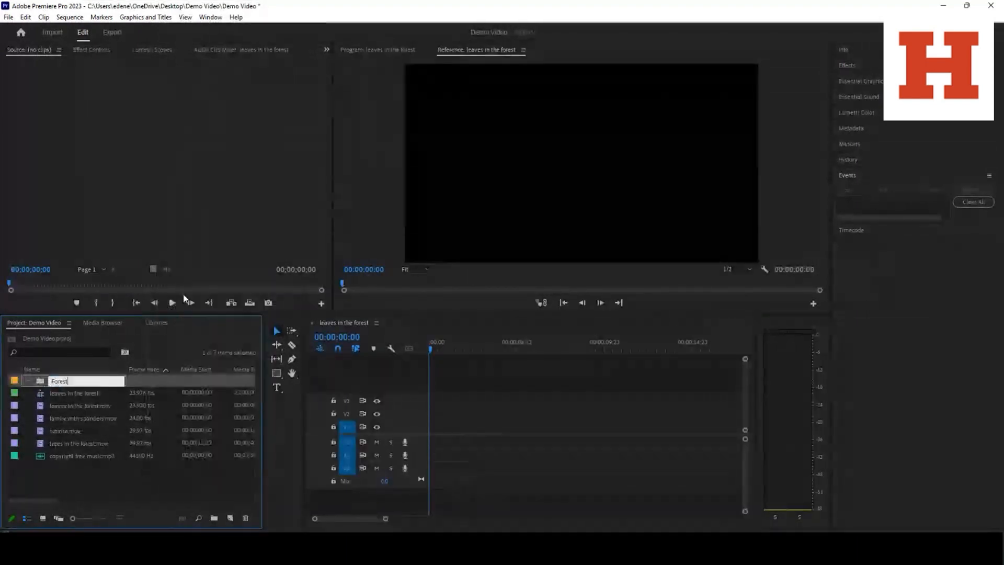
click(98, 468)
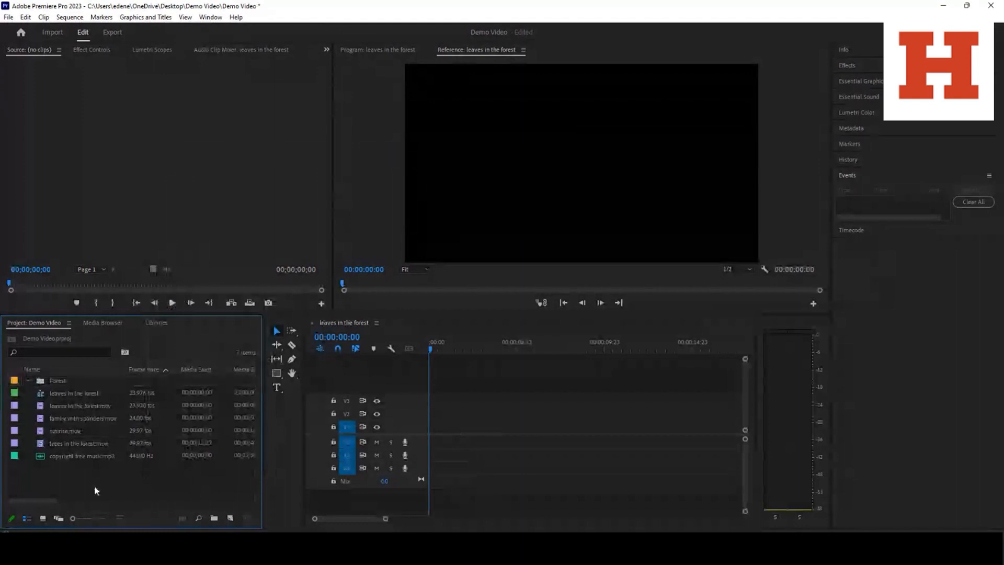
Move leaves in the forest.mov and trees in the forest.mov into the Forest bin
click(81, 412)
drag(81, 411, 83, 381)
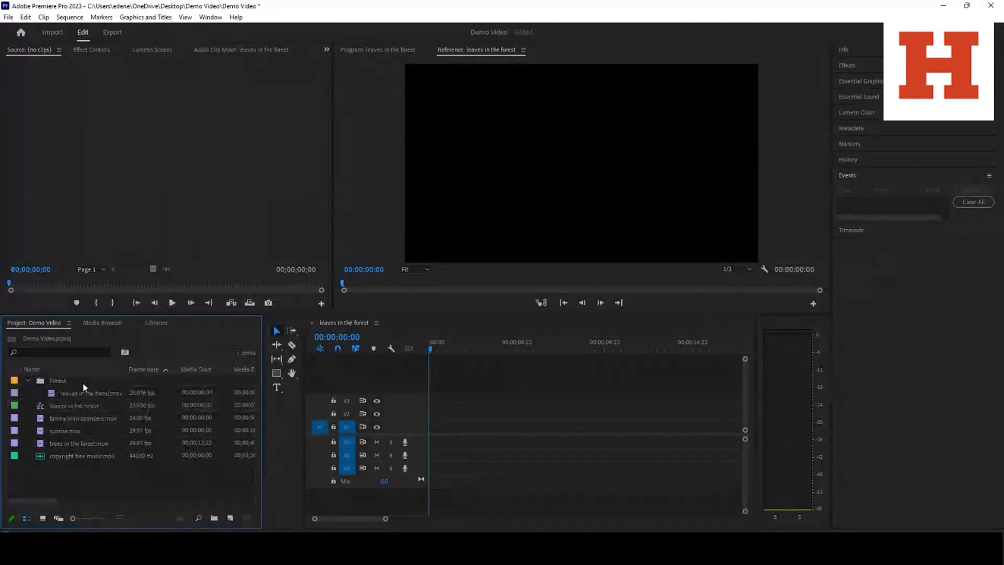
drag(87, 443, 59, 382)
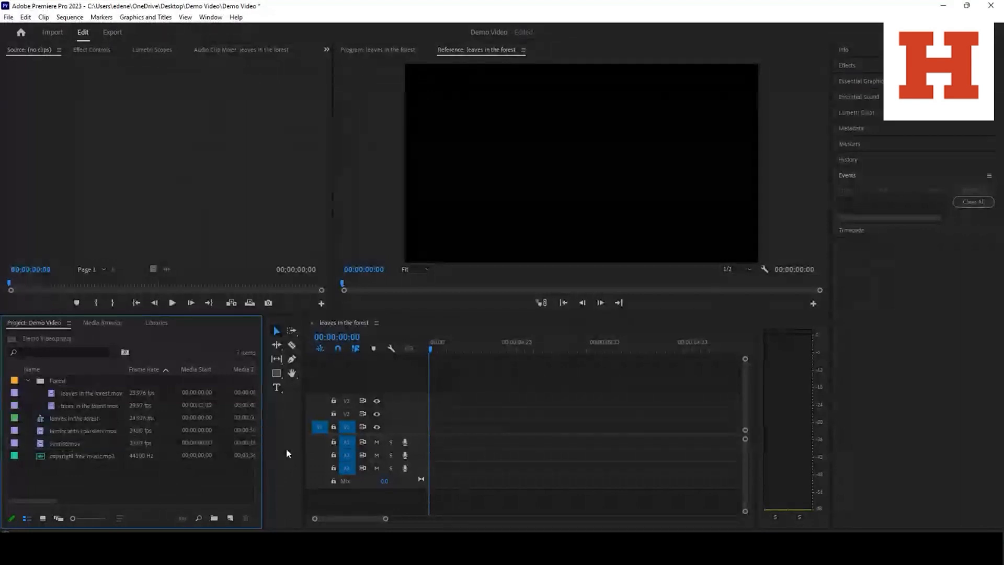
drag(112, 456, 96, 432)
click(130, 491)
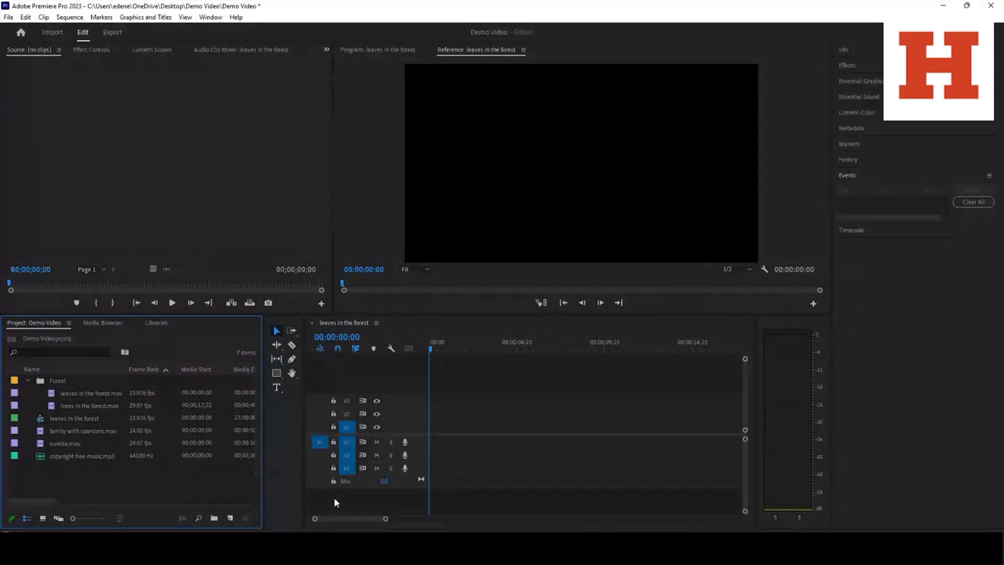
Place leaves in the forest.mov at the start of video track V1 in the sequence
drag(86, 396, 428, 432)
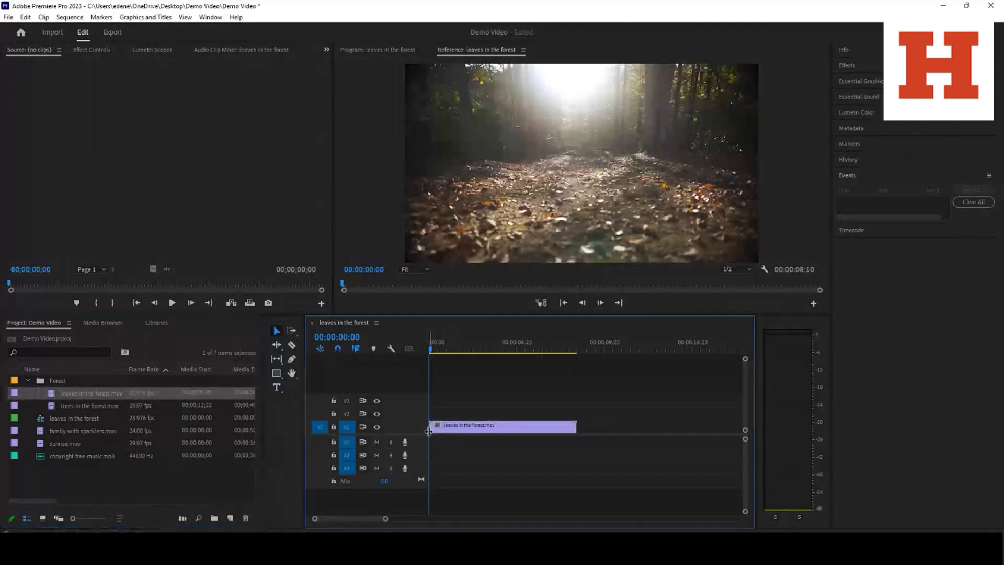
drag(479, 427, 473, 427)
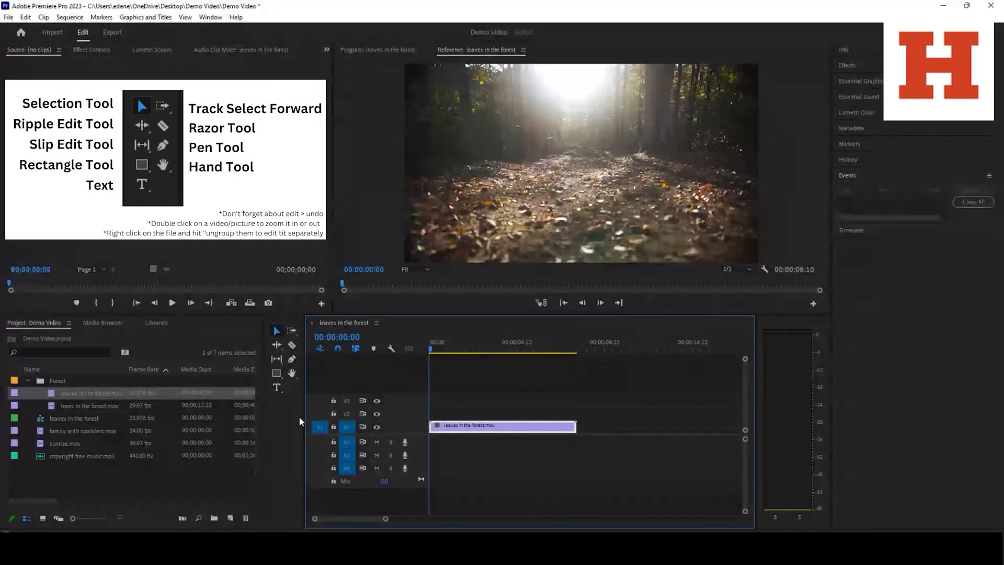
Undo and redo the placement of the leaves in the forest clip on V1 four times
click(25, 16)
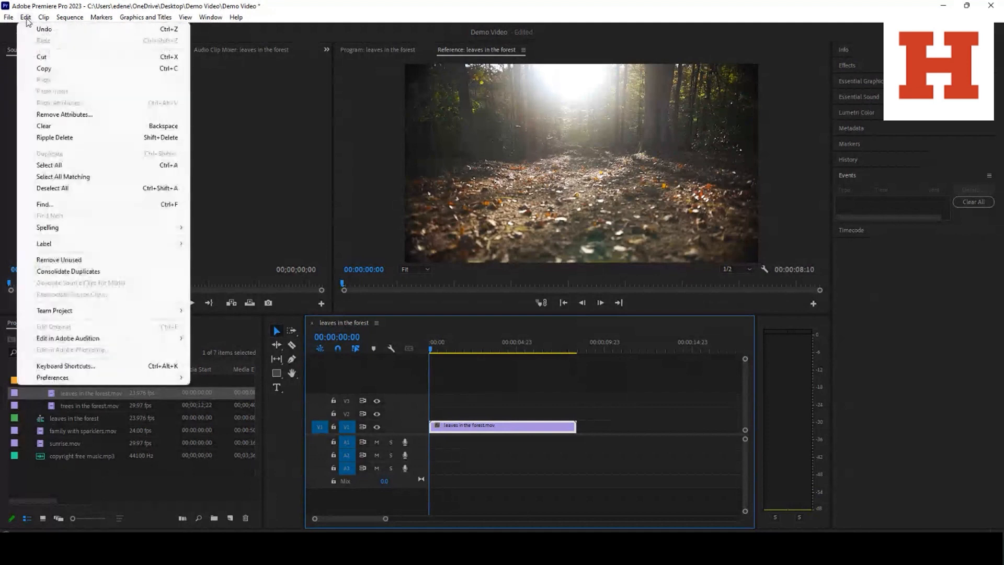
click(31, 30)
click(26, 17)
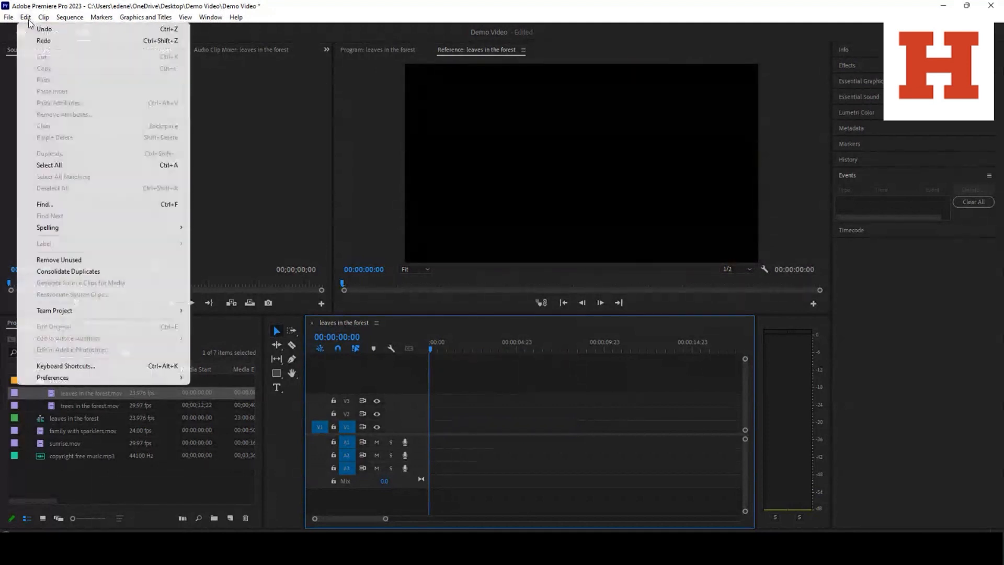
click(31, 41)
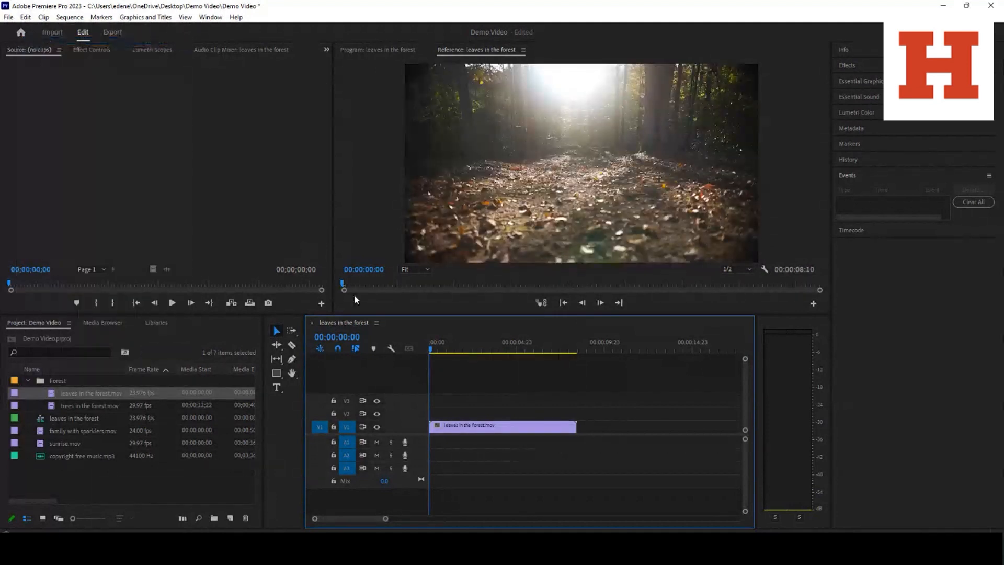
click(26, 17)
click(31, 30)
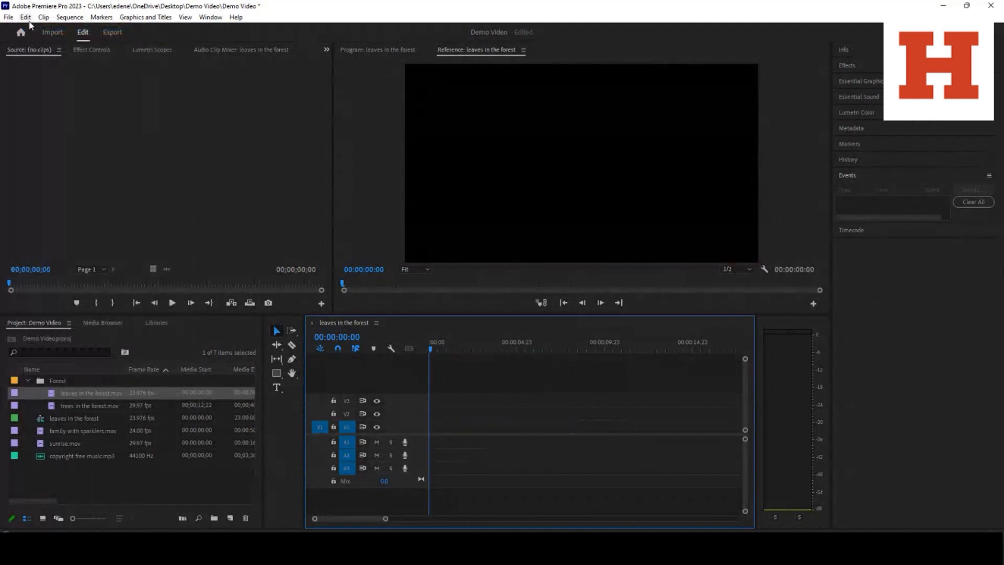
click(25, 16)
click(31, 41)
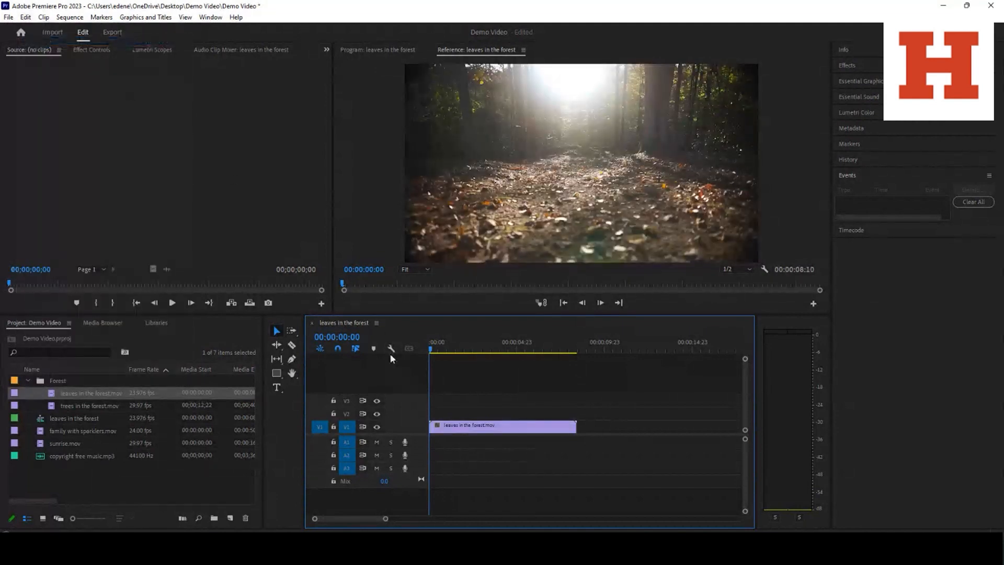
click(26, 16)
click(32, 30)
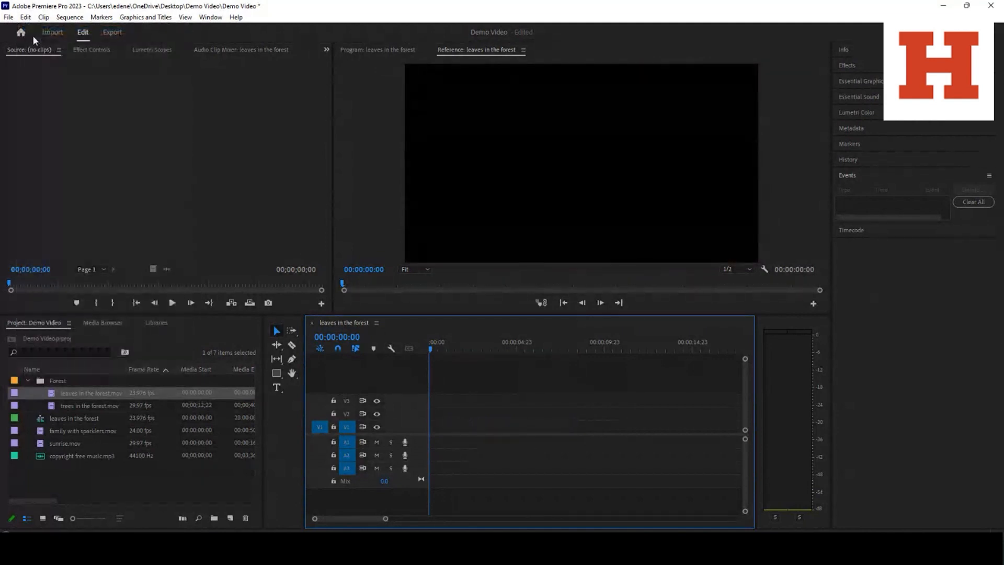
click(25, 17)
click(36, 40)
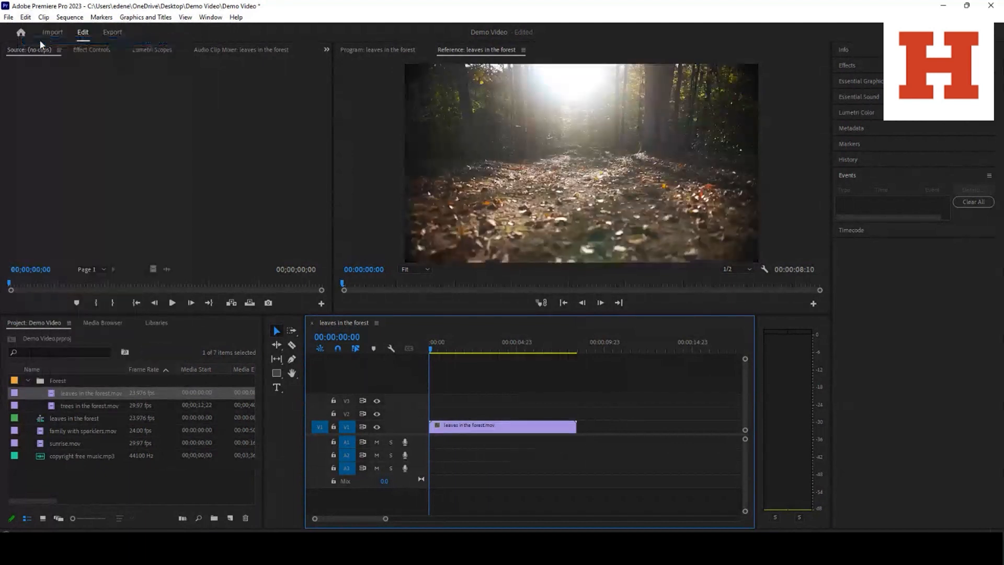
click(25, 17)
click(31, 30)
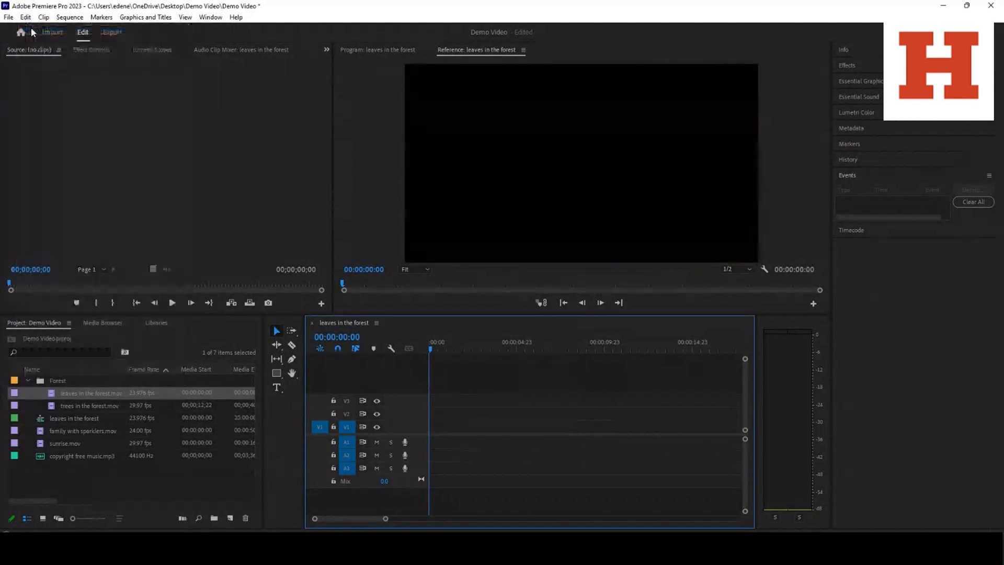
click(25, 17)
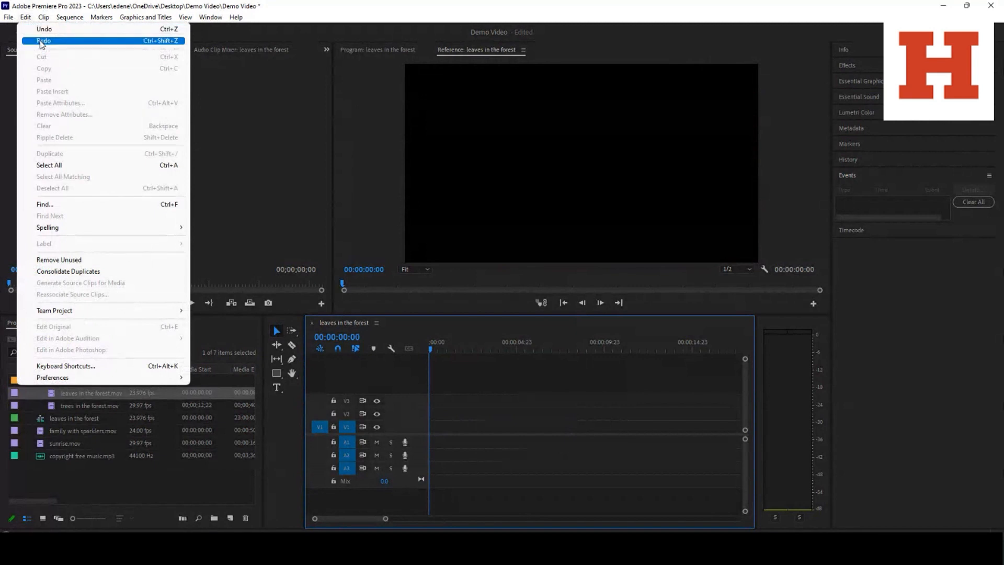
click(37, 40)
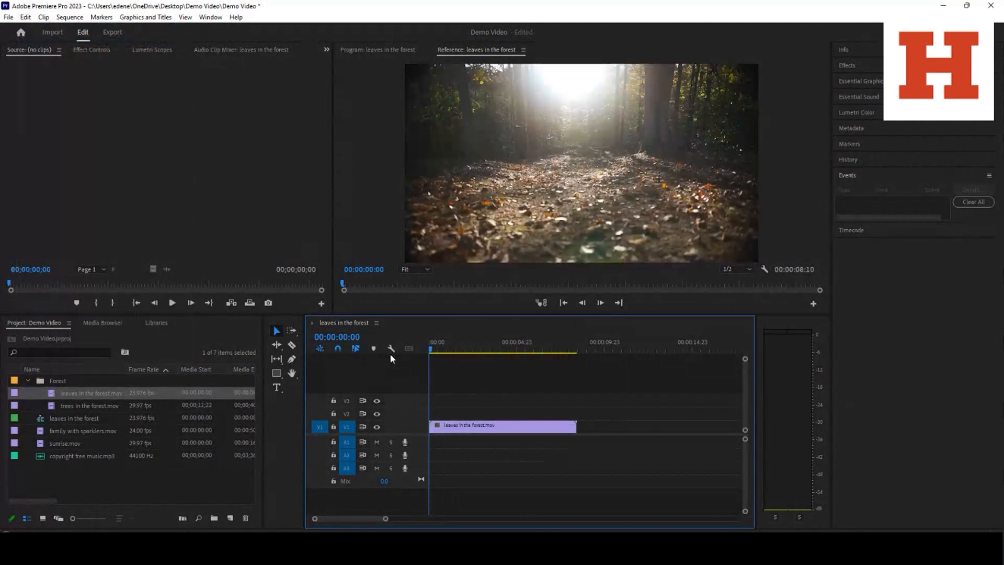
Split the leaves in the forest clip on V1 slightly before its midpoint with the Razor tool, then return to the Selection tool and deselect
click(276, 331)
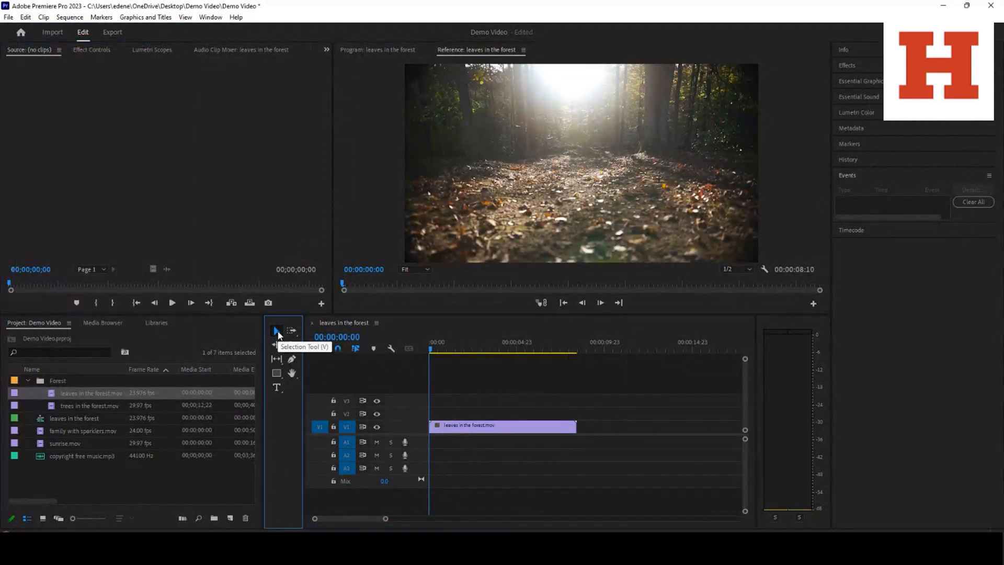
mouse_move(444, 426)
mouse_down()
mouse_move(578, 436)
mouse_move(584, 380)
mouse_move(556, 503)
mouse_move(510, 404)
mouse_move(493, 397)
mouse_move(447, 430)
mouse_up()
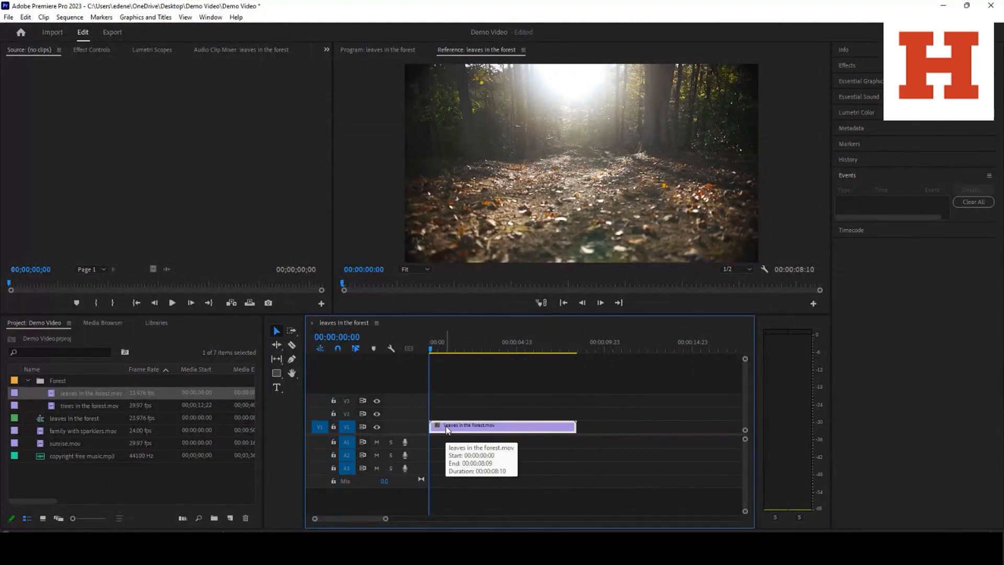
click(291, 345)
click(493, 426)
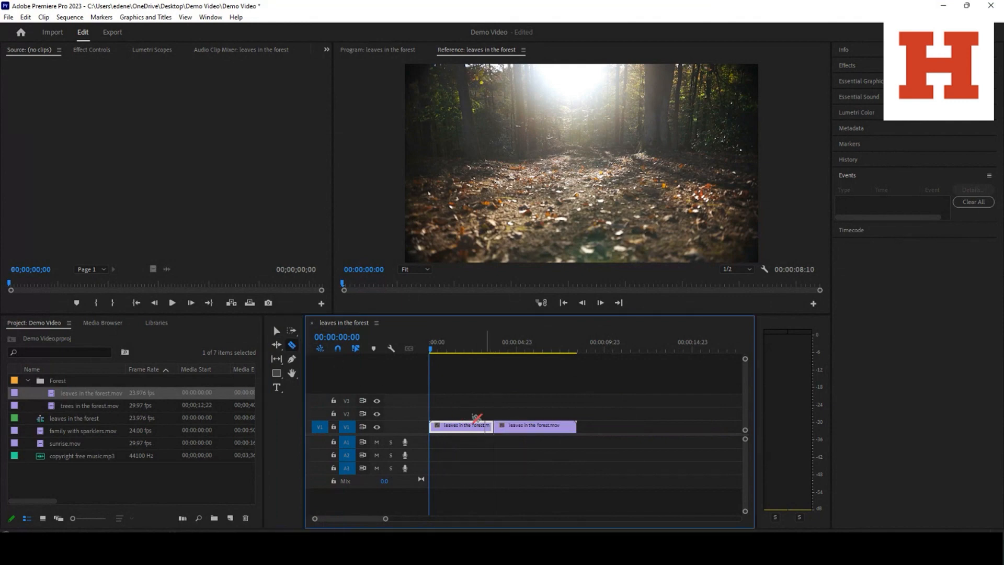
click(276, 331)
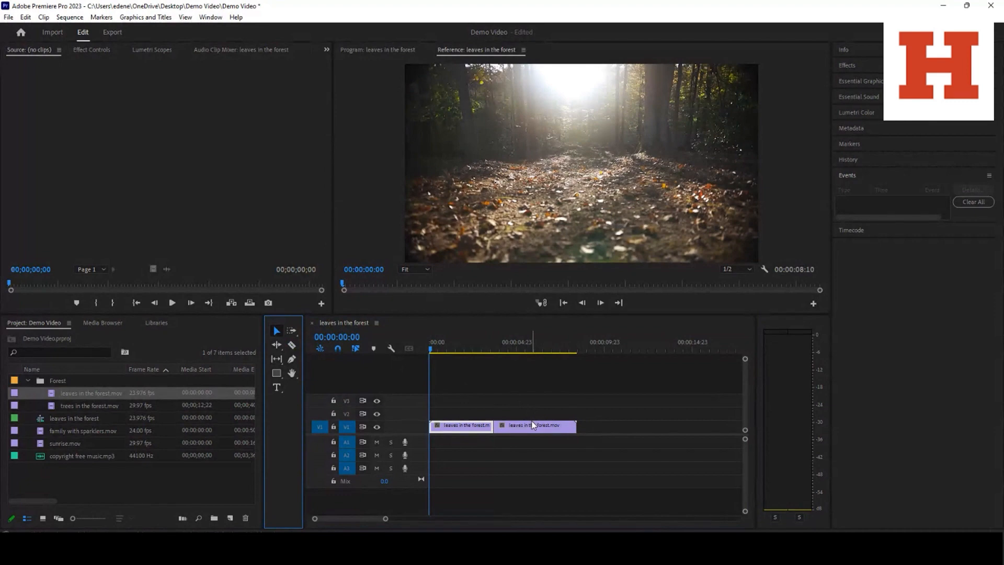
click(571, 467)
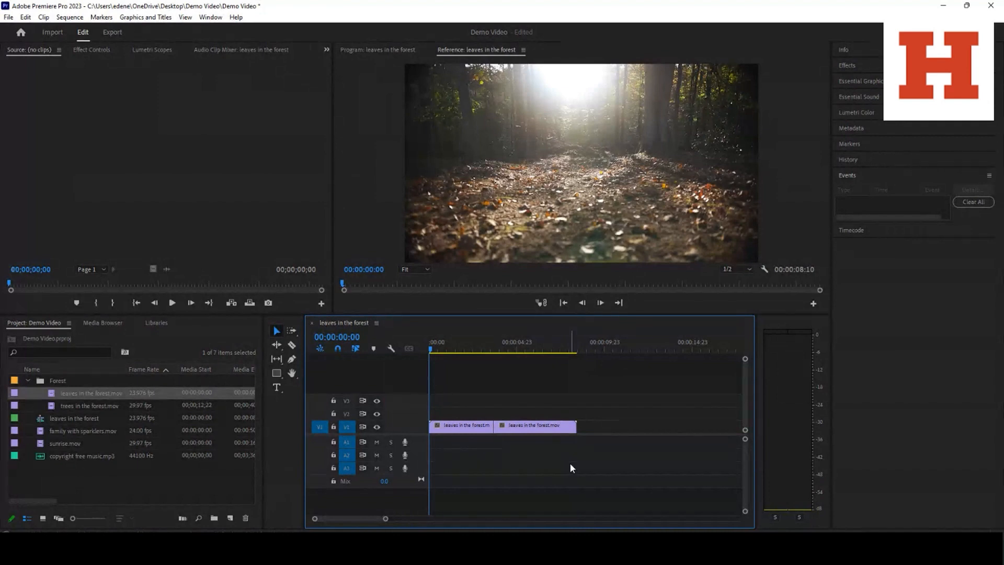
Browse the available effects, examining the Audio Effects categories and the Crossfade audio transitions
click(849, 53)
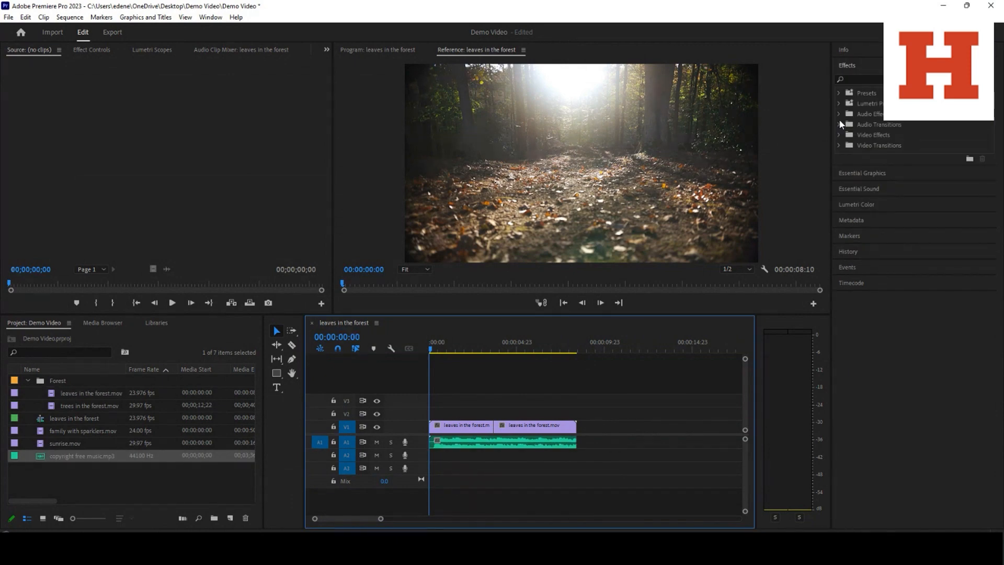
click(839, 114)
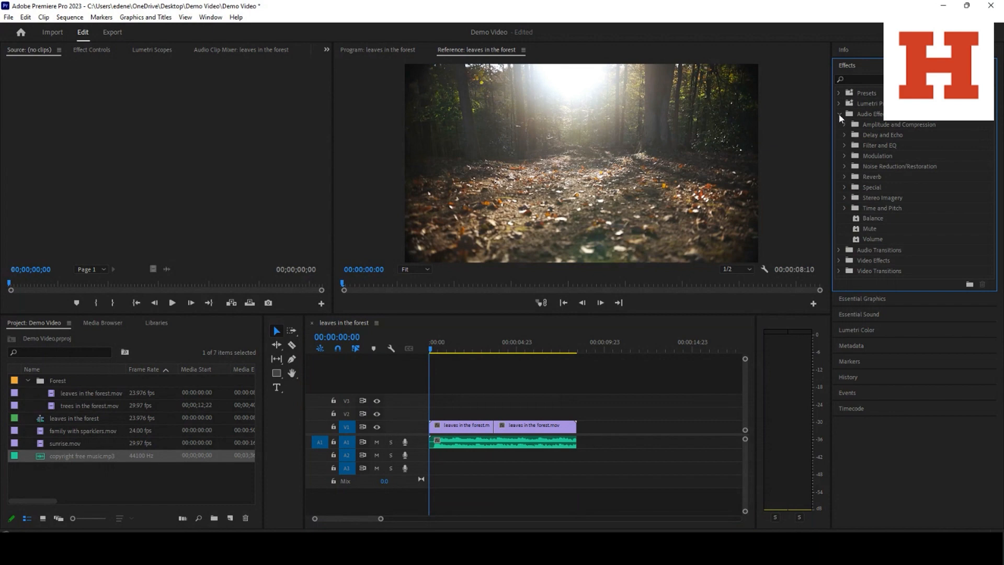
click(840, 115)
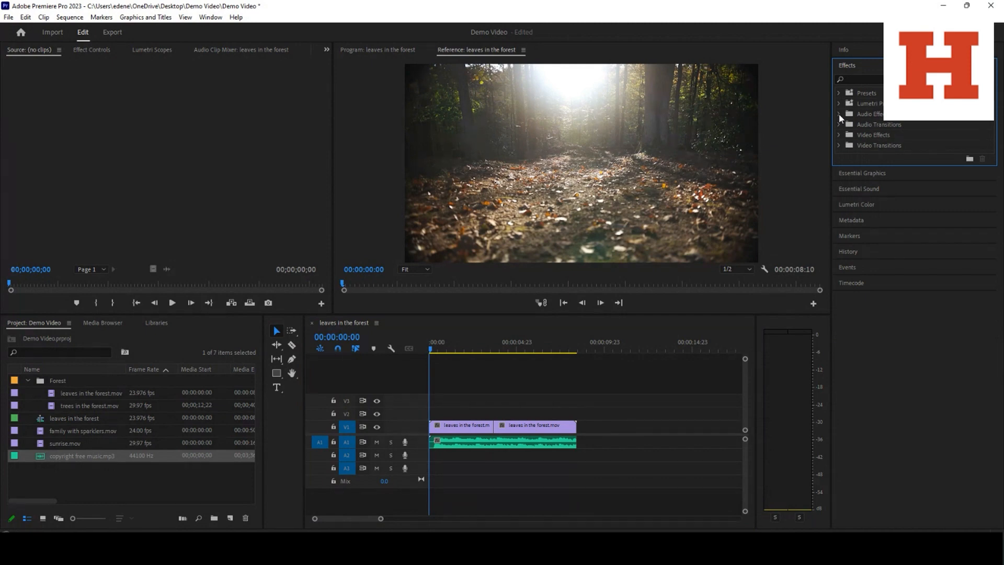
click(838, 124)
click(846, 135)
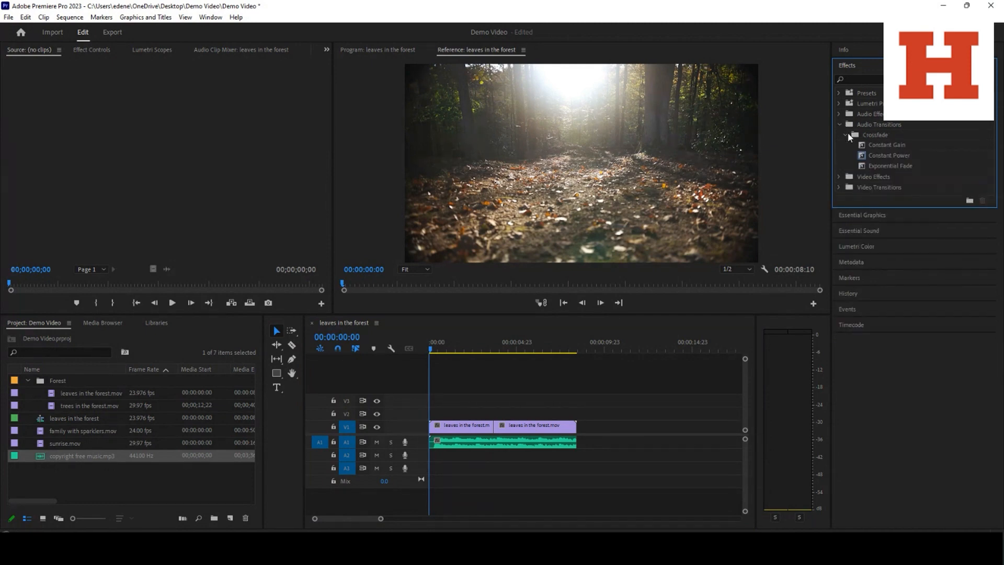
Apply a Constant Power fade to the start and an Exponential Fade to the end of the A1 music, and accept its Audio Gain settings
mouse_move(865, 154)
mouse_down()
mouse_move(438, 448)
mouse_move(493, 452)
mouse_up()
drag(863, 166, 496, 443)
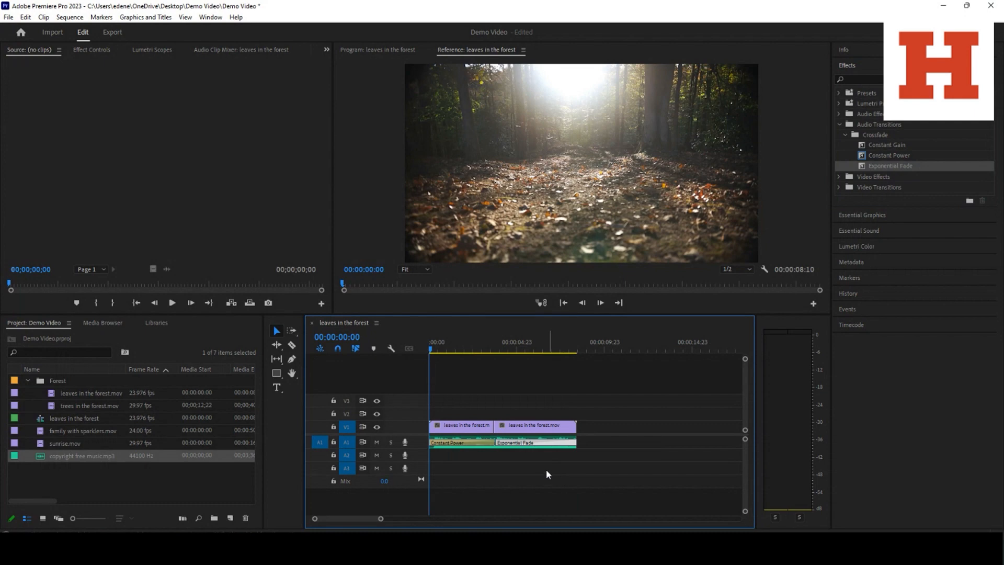
right_click(515, 452)
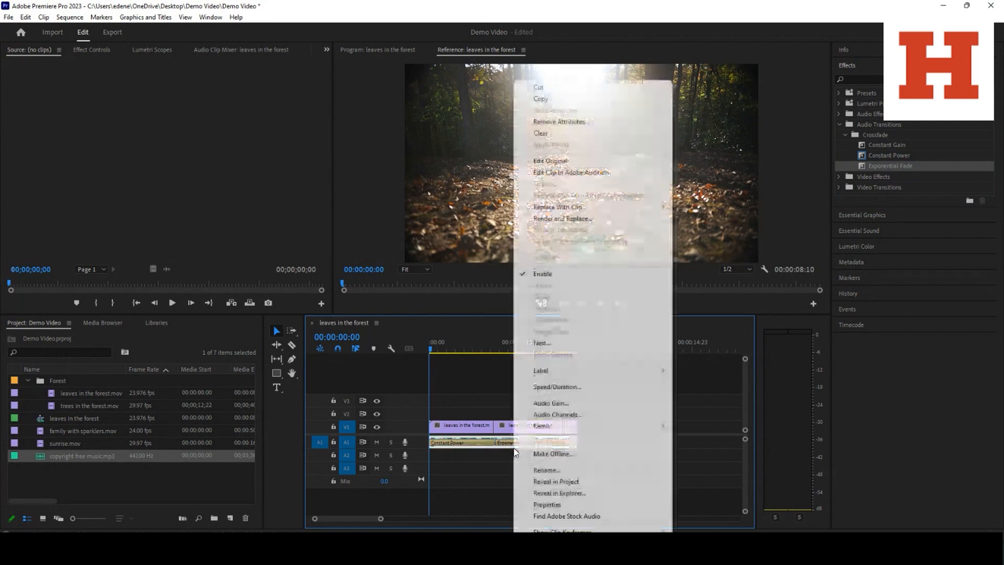
click(560, 404)
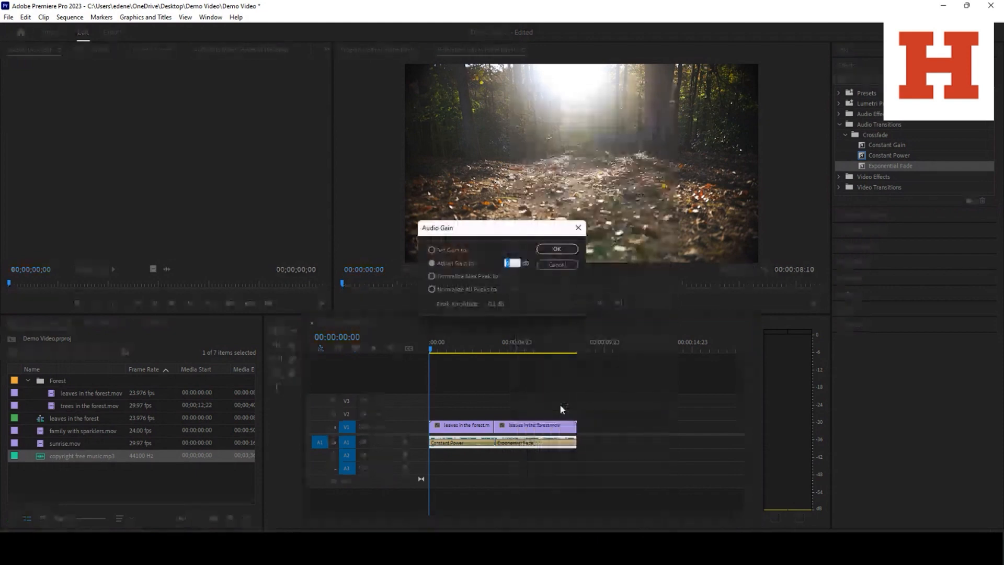
key(Return)
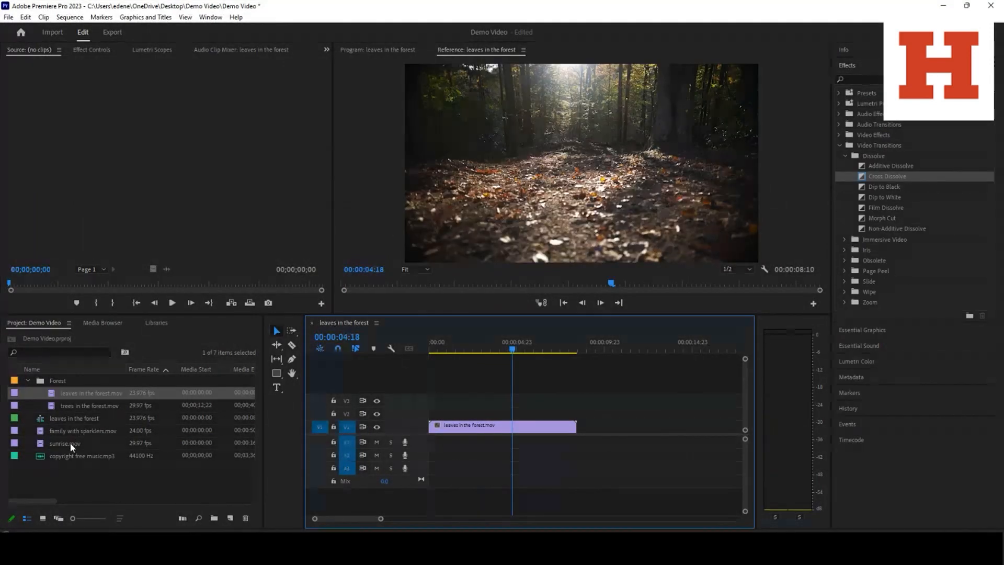
Place sunrise.mov after the leaves in the forest clip on V1, join them with a Cross Dissolve, and play back the transition
drag(72, 446, 578, 426)
drag(865, 177, 577, 426)
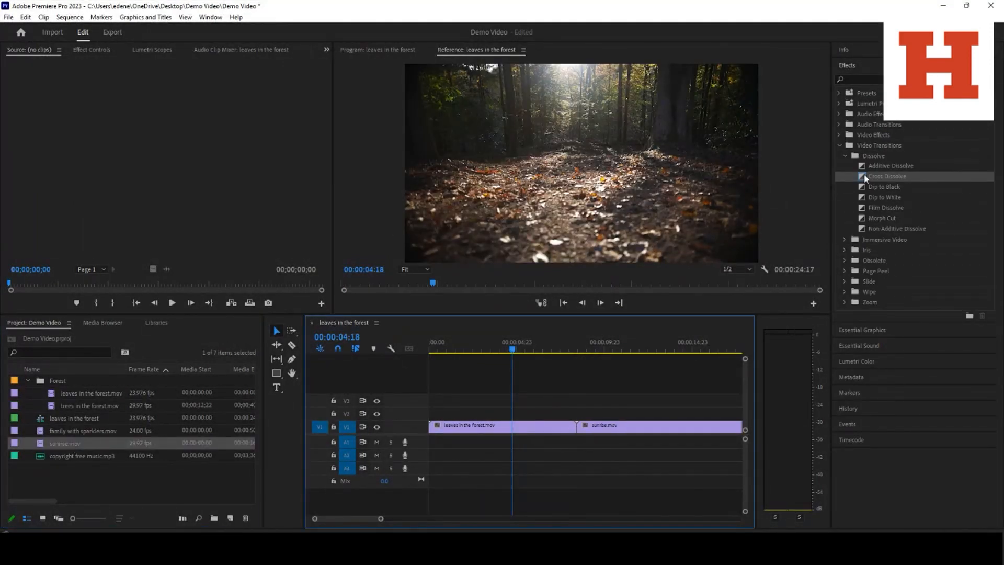
click(555, 353)
key(space)
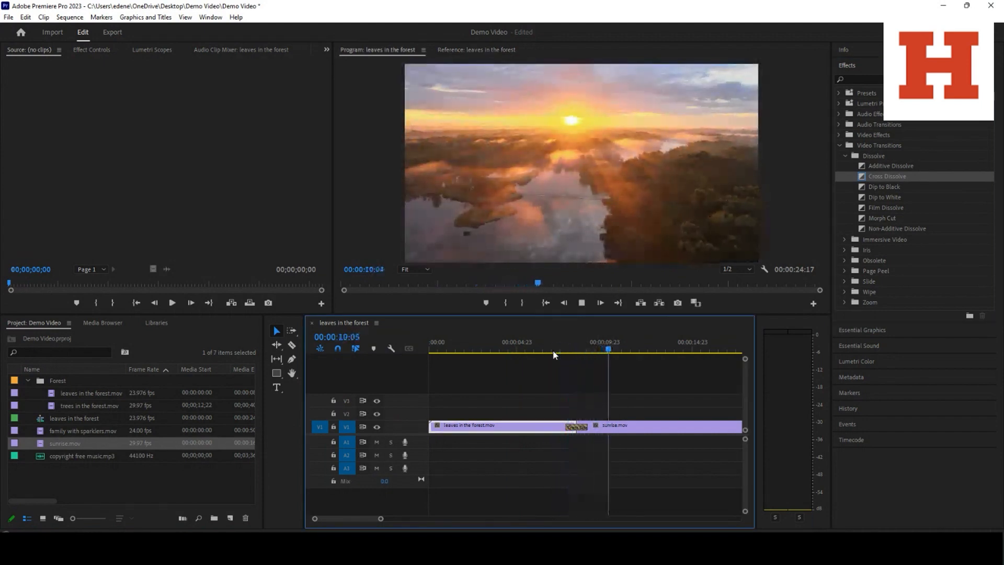
key(space)
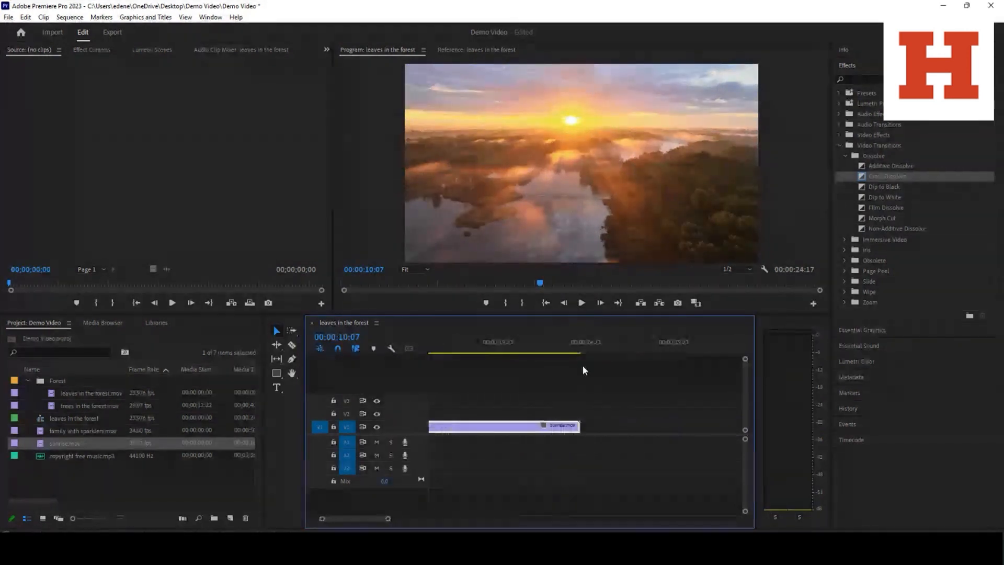
Apply a Dip to Black transition to the end of the sunrise clip and position the playhead to preview it
click(863, 190)
drag(863, 188, 574, 427)
click(534, 350)
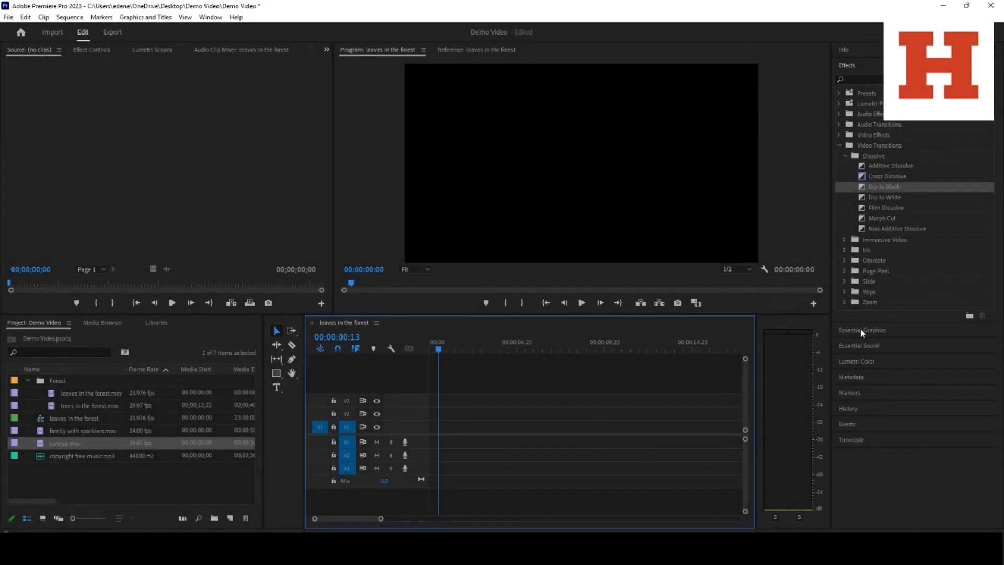
Examine the Essential Graphics templates and the Adobe Stock music tracks in Essential Sound
click(861, 328)
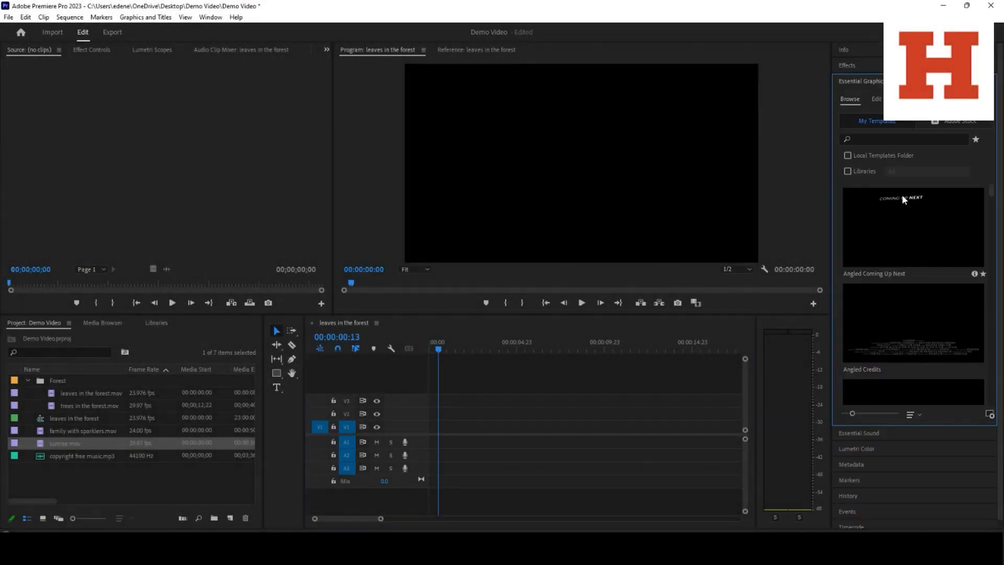
scroll(903, 195, up, 10)
click(861, 435)
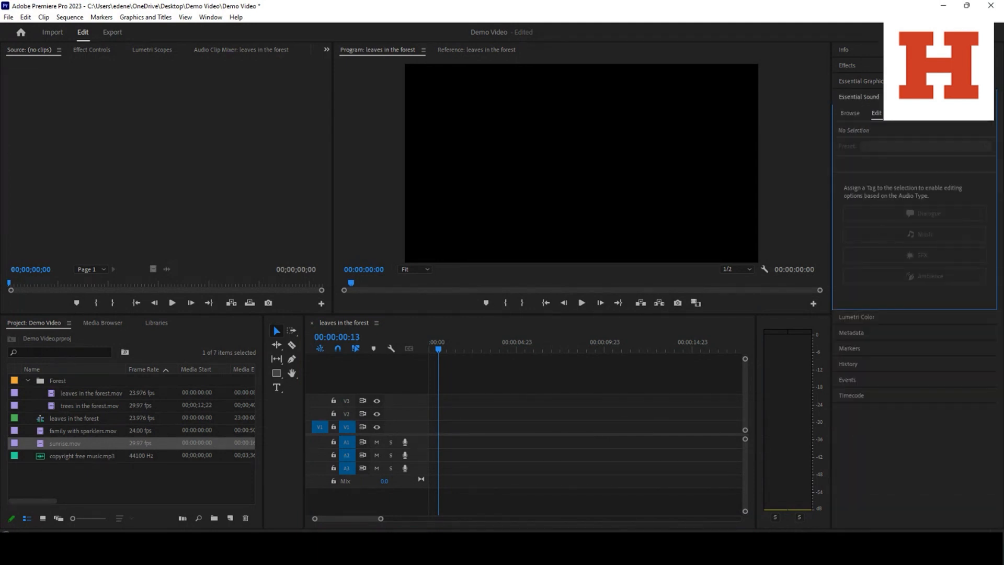
click(850, 113)
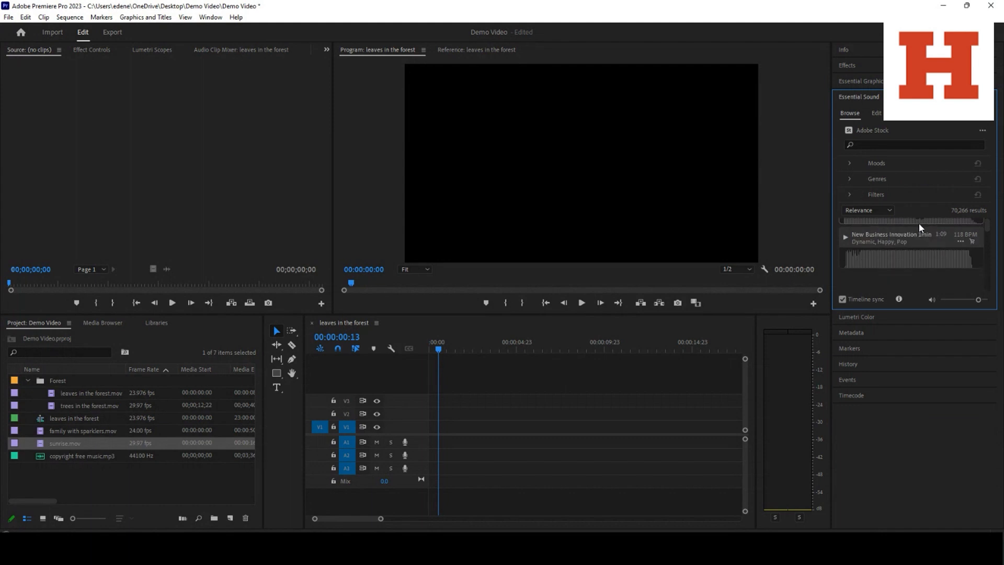
scroll(921, 228, down, 1)
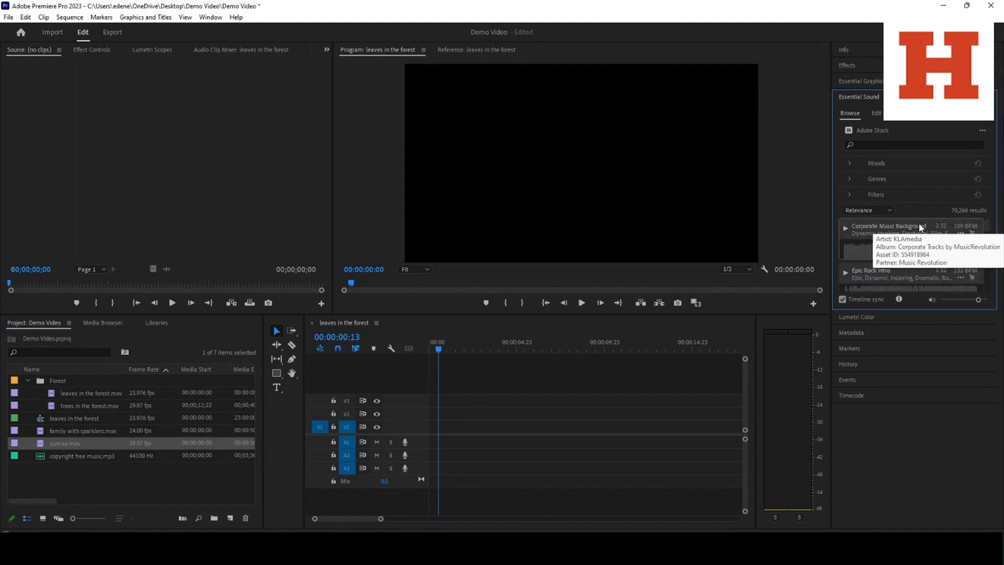
Place family with sparklers.mov at the start of V1, changing the sequence settings to match, and adjust its Exposure in Lumetri Color
click(873, 317)
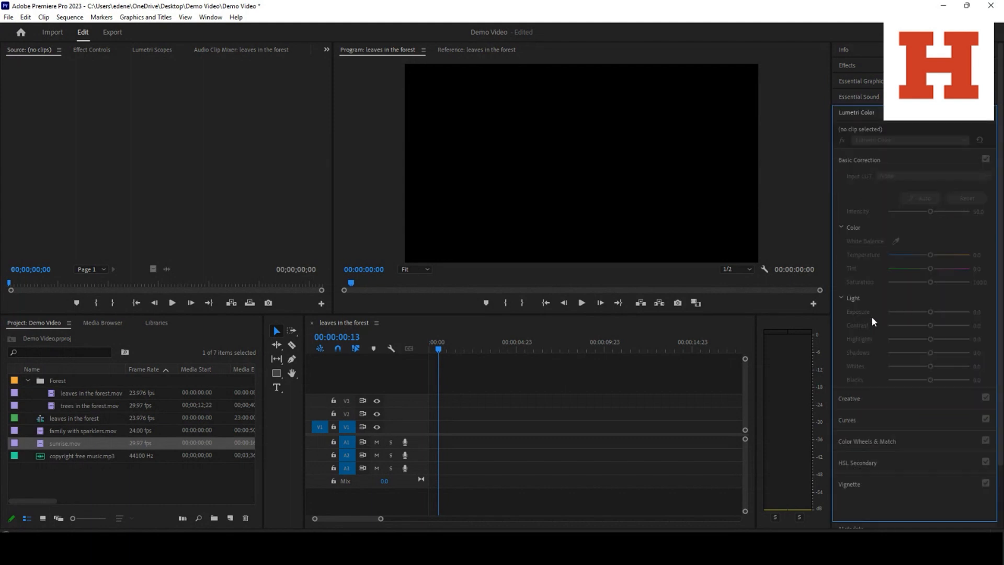
drag(66, 432, 433, 436)
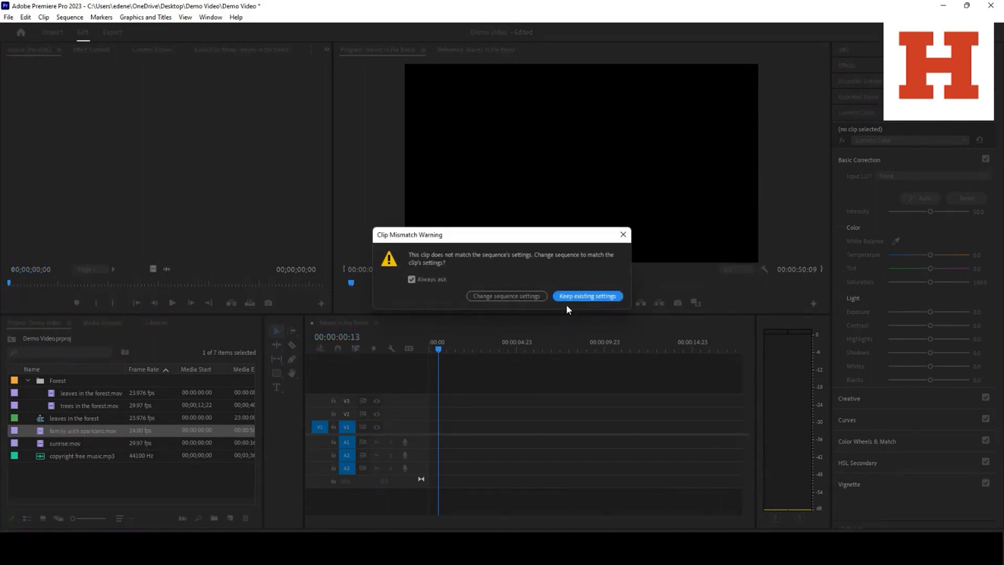
click(529, 296)
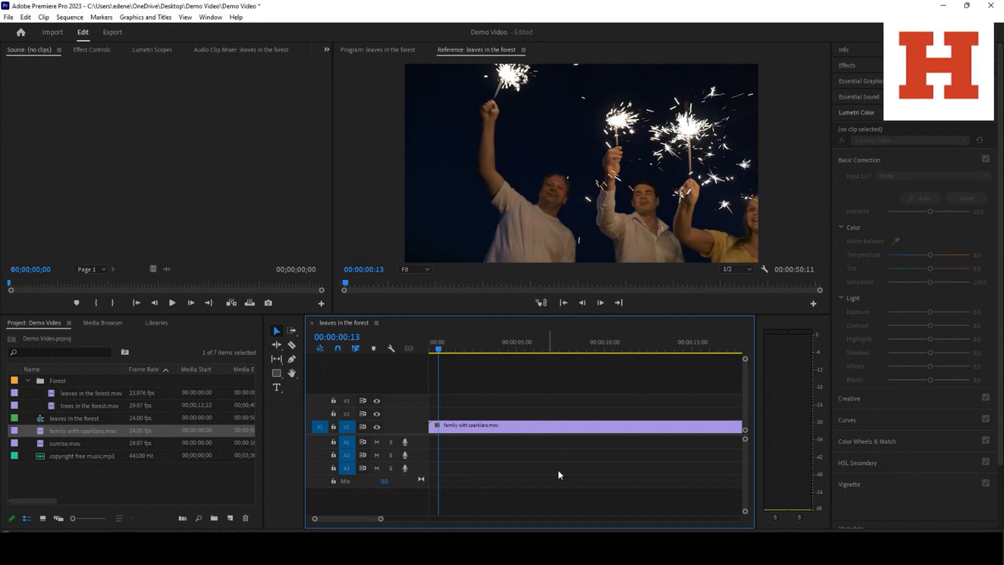
click(867, 158)
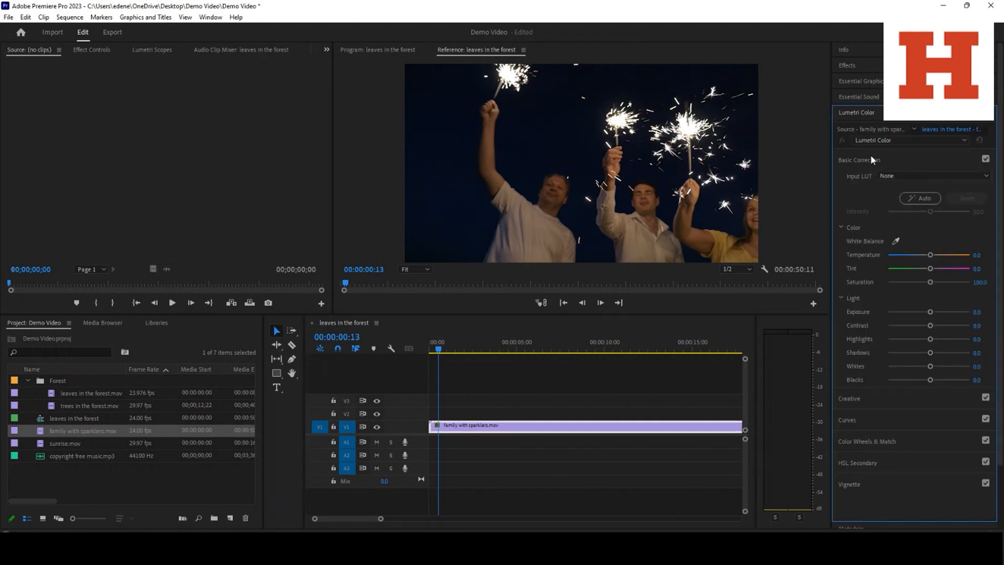
drag(932, 313, 916, 341)
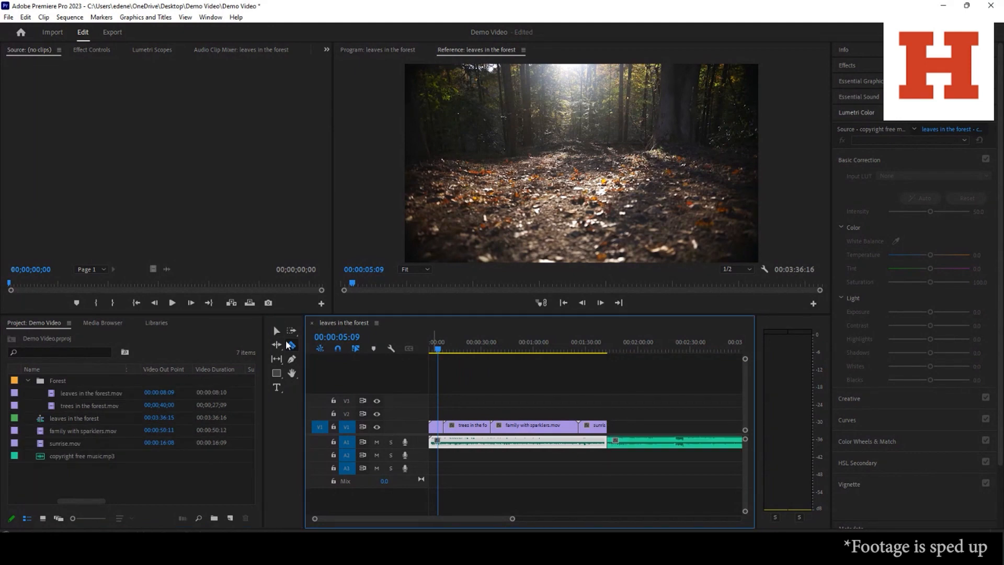
Apply Constant Power to the start and Exponential Fade to the end of the A1 music, undoing the stray edit made in between
click(839, 125)
click(845, 135)
drag(889, 155, 437, 441)
drag(512, 518, 415, 522)
click(25, 17)
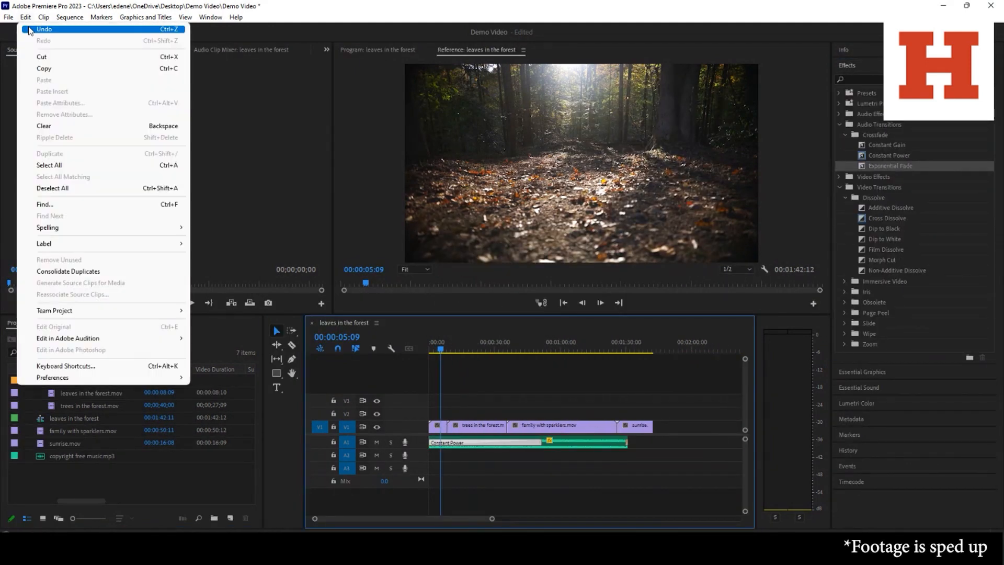
click(48, 29)
click(585, 349)
drag(890, 166, 605, 441)
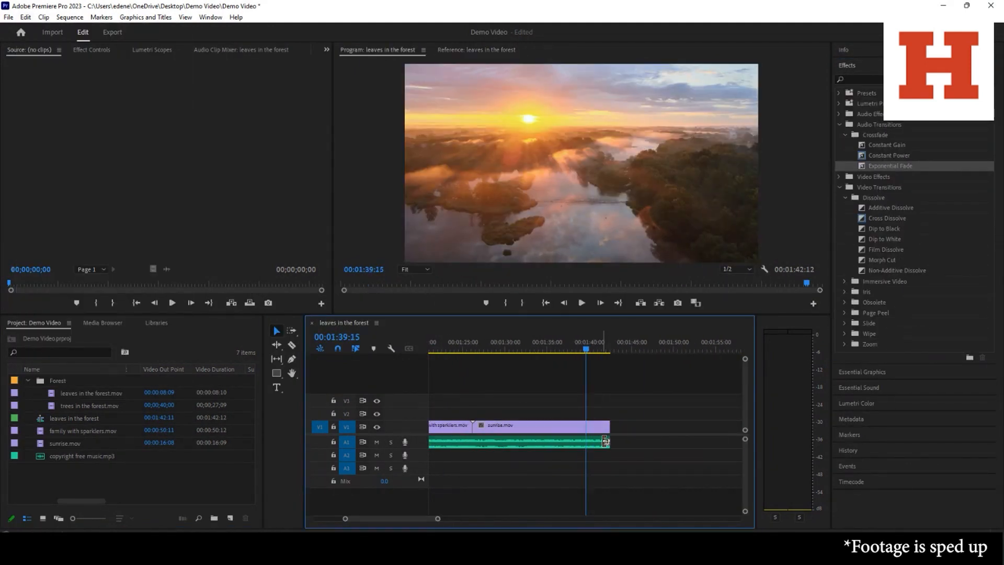
Add a Cross Dissolve between clips on V1 and a Dip to Black at the end of the sunrise clip
drag(437, 518, 514, 518)
drag(887, 218, 564, 427)
drag(429, 519, 410, 518)
drag(884, 229, 618, 427)
Add the text title "My Project" at the start of the sequence and move it to the upper-left area of the frame
click(430, 349)
click(276, 387)
click(521, 141)
text(My Project)
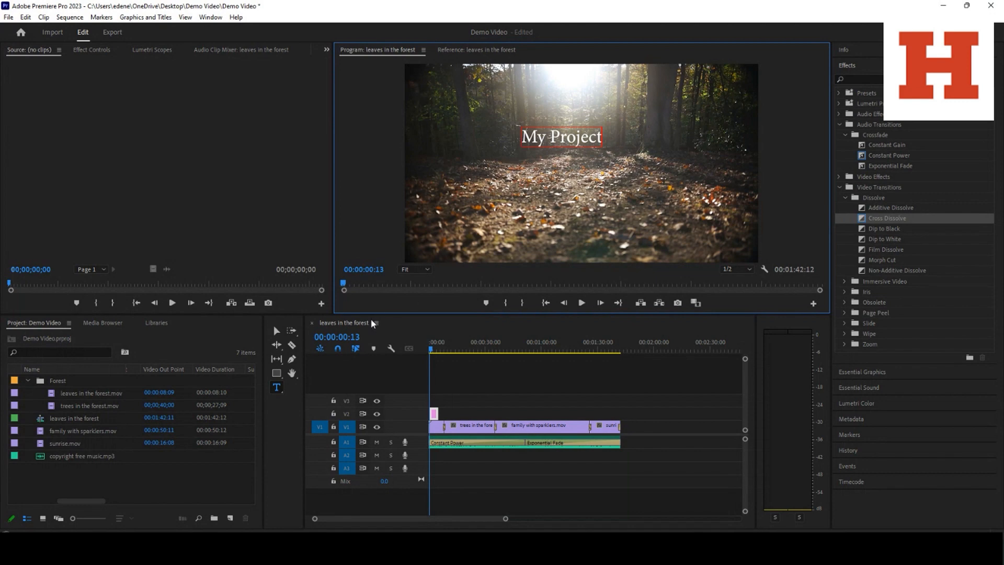
click(277, 331)
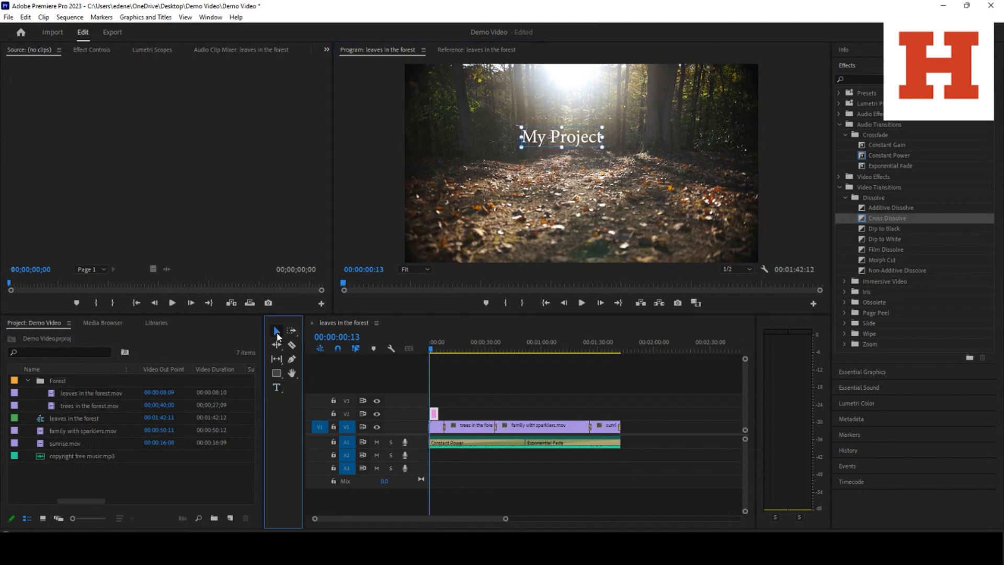
drag(588, 136, 498, 106)
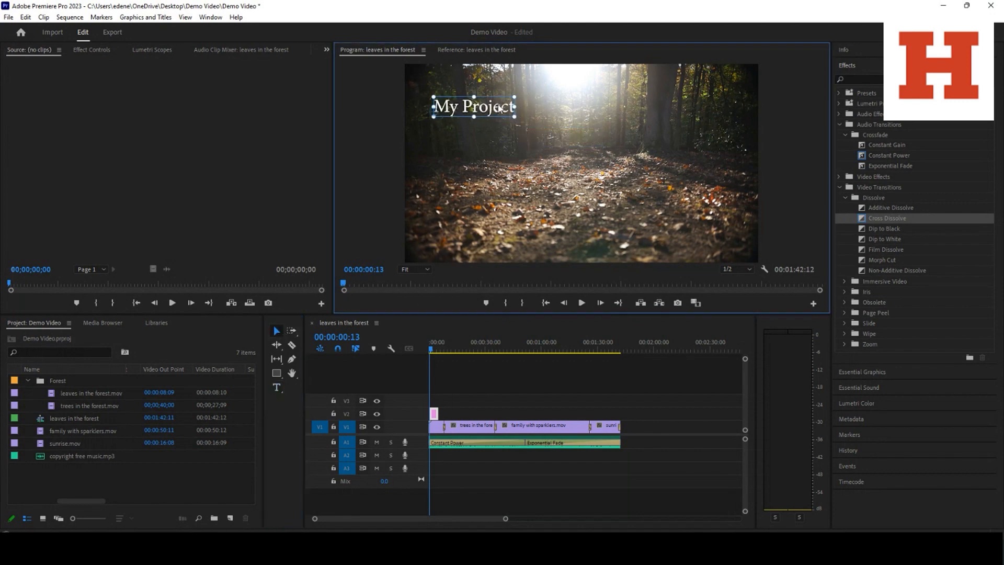
Render the sequence from In to Out and open its media export settings
click(79, 22)
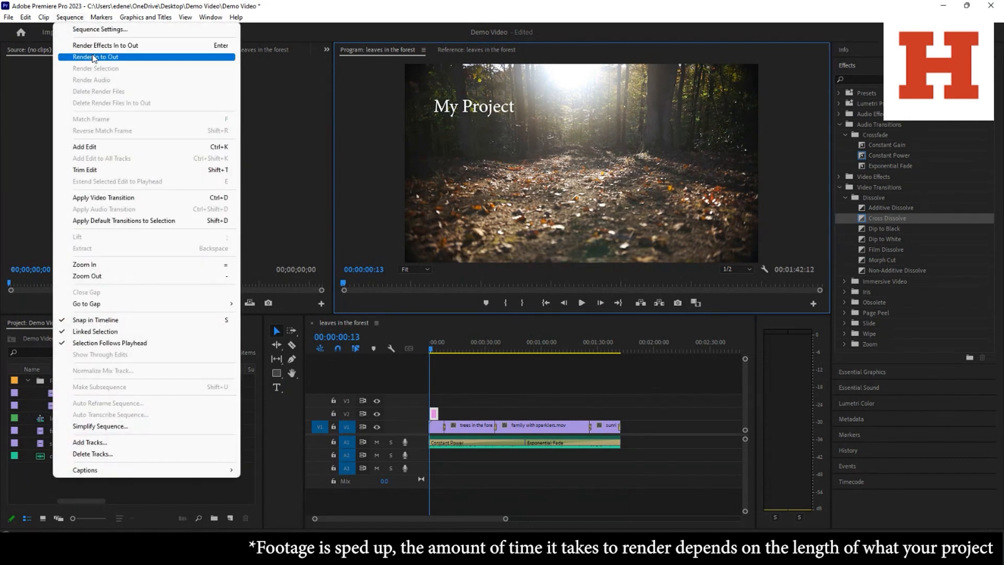
click(94, 56)
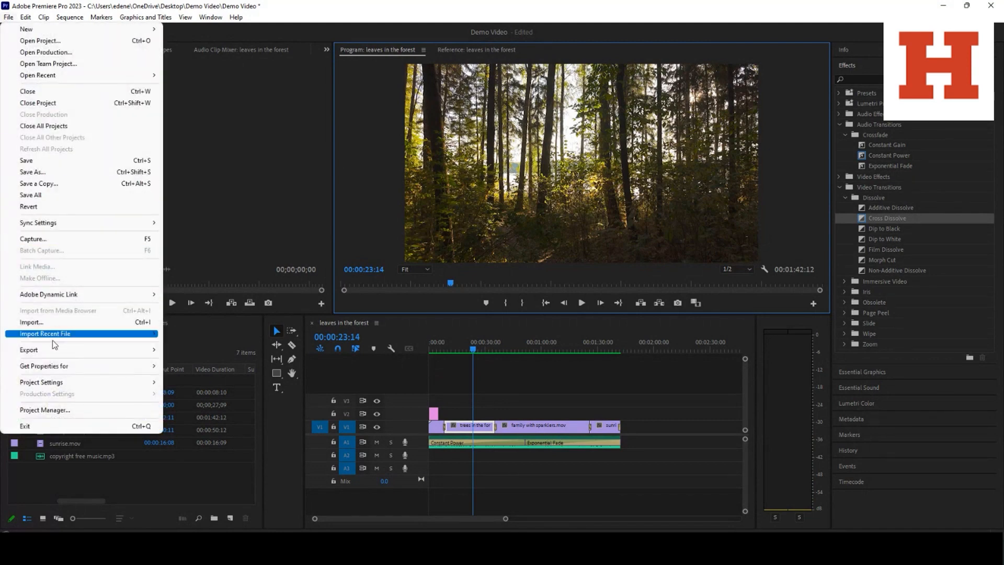
mouse_move(55, 350)
click(176, 349)
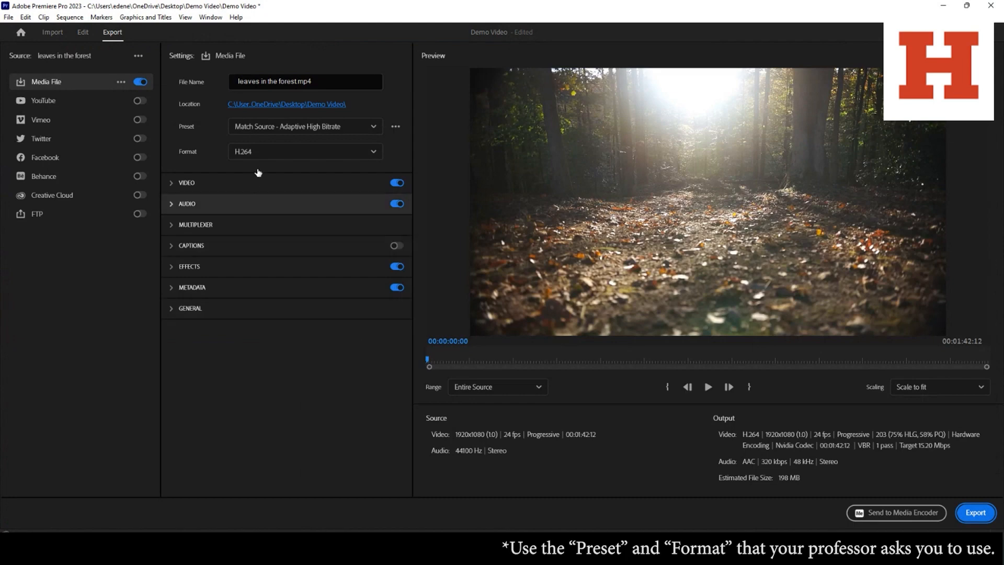
Name the output file demo video.mp4 and export the sequence
drag(295, 81, 212, 75)
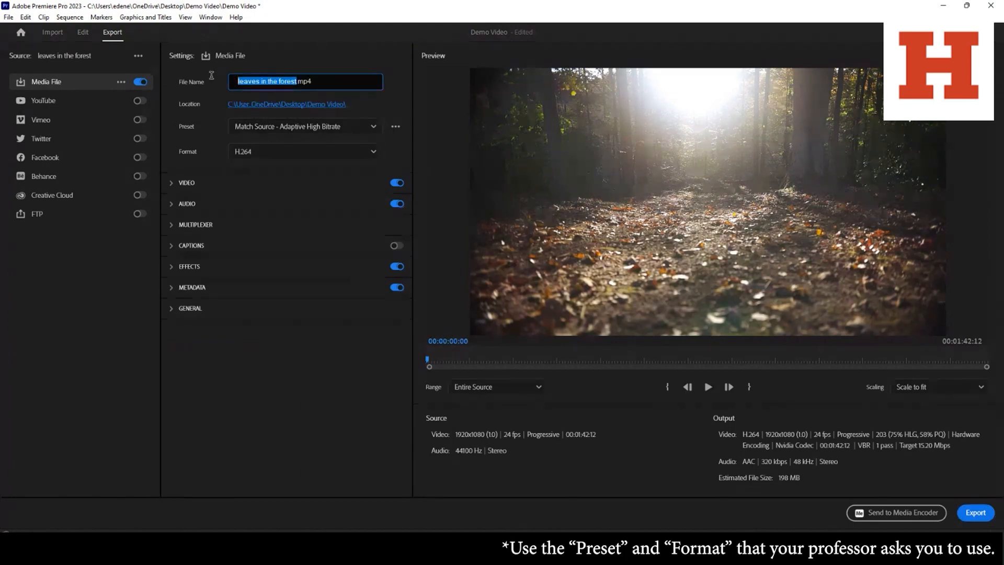
text(demo video)
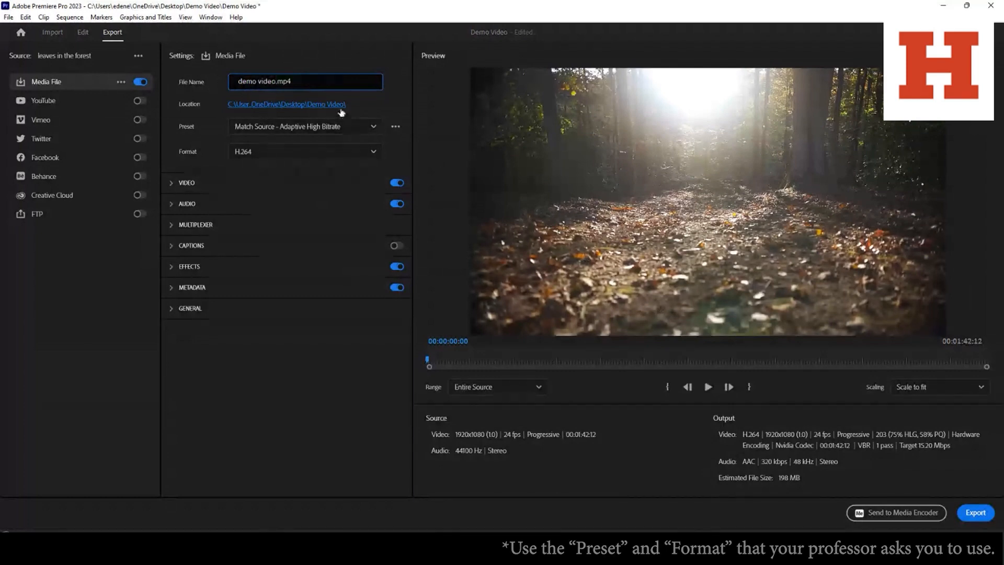
click(975, 512)
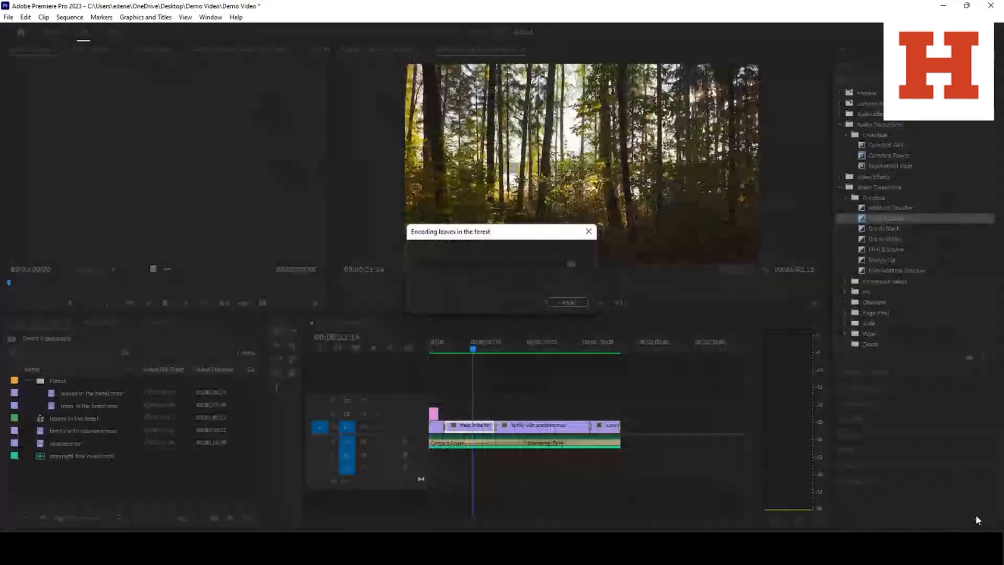